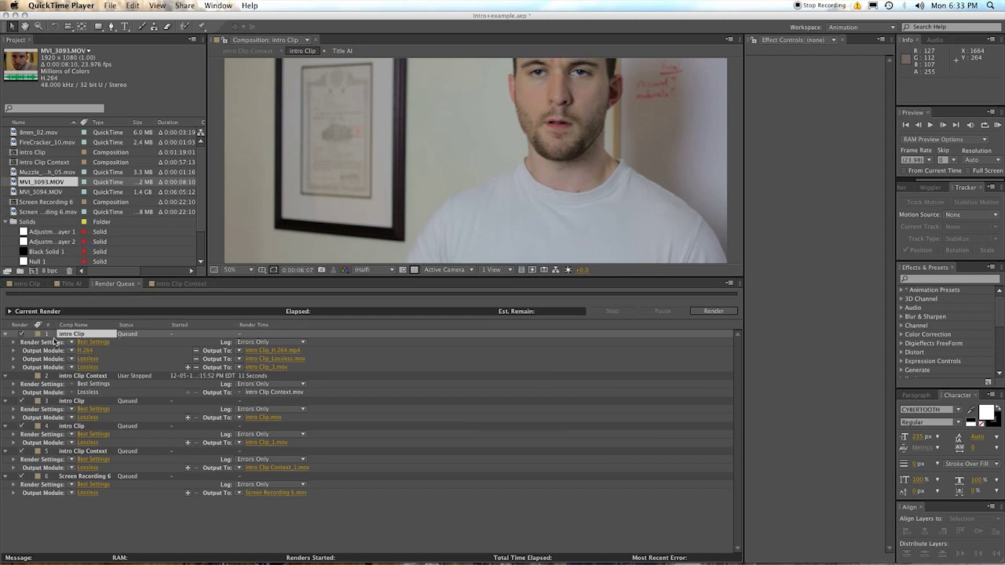
- Keep Best Settings as the render settings and open Custom output module settings for intro Clip
{"action": "left_click", "coordinate": [72, 344]}
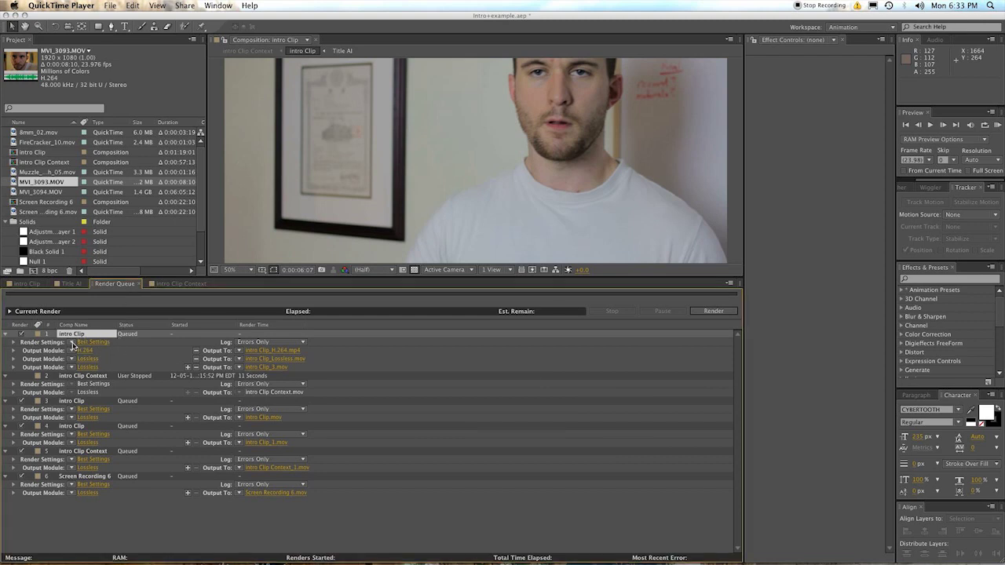
{"action": "left_click", "coordinate": [72, 344]}
{"action": "left_click", "coordinate": [90, 353]}
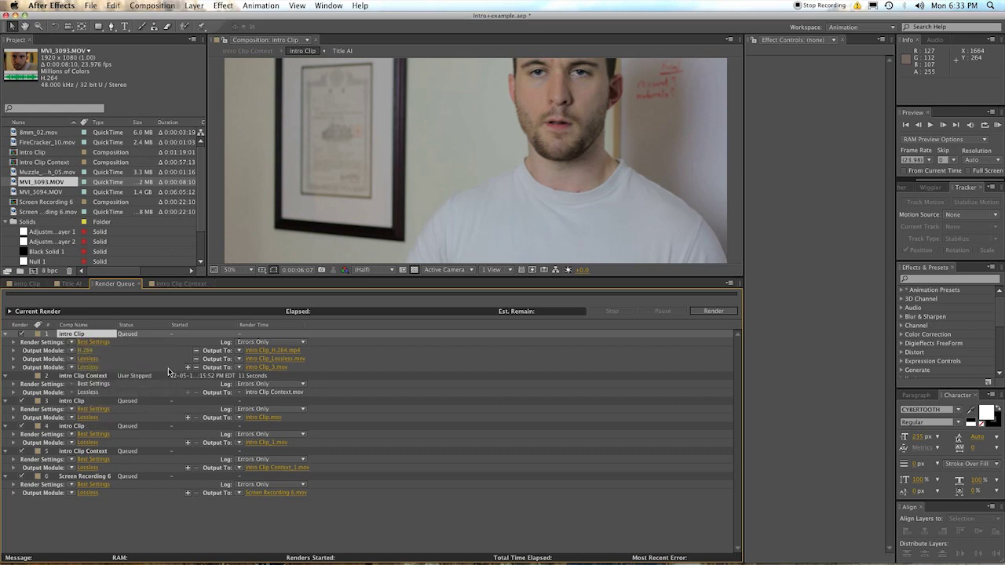
{"action": "left_click", "coordinate": [93, 360]}
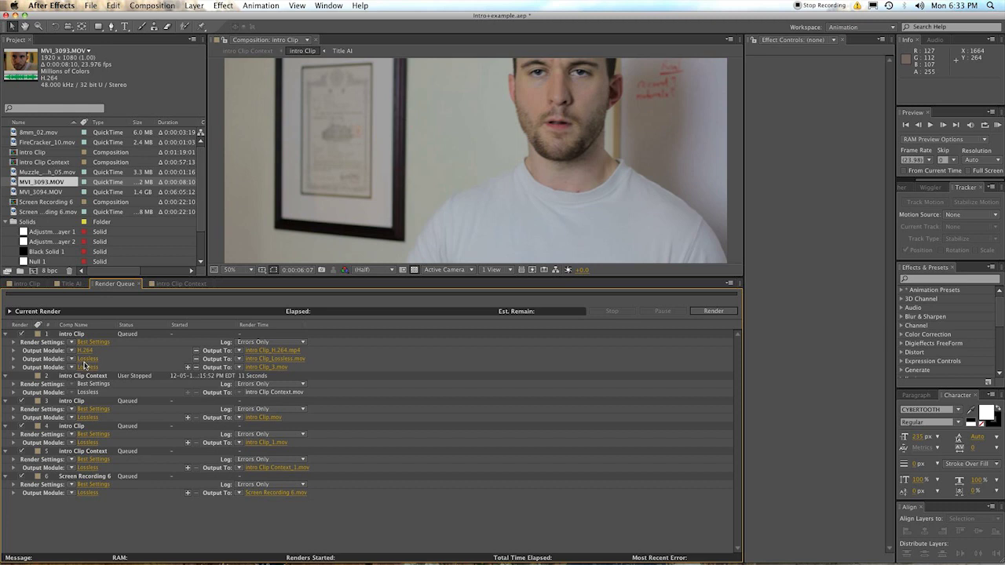
{"action": "left_click", "coordinate": [72, 360]}
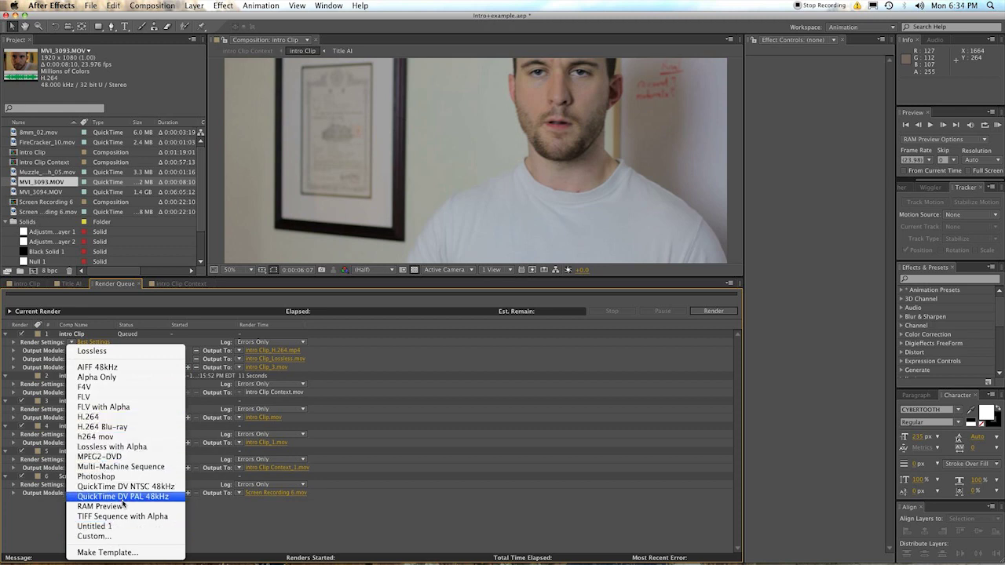
{"action": "left_click", "coordinate": [123, 536]}
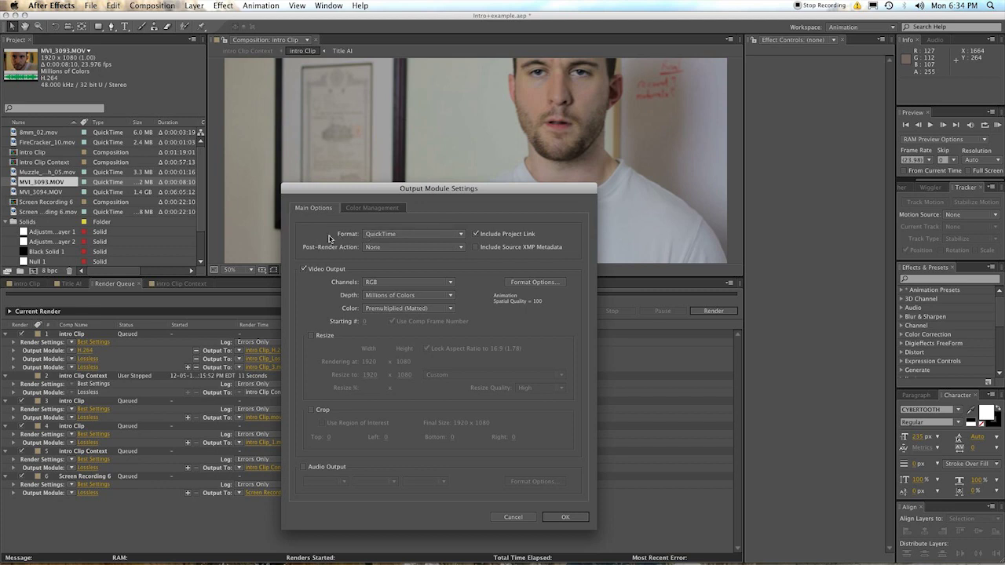
{"action": "left_click", "coordinate": [420, 234]}
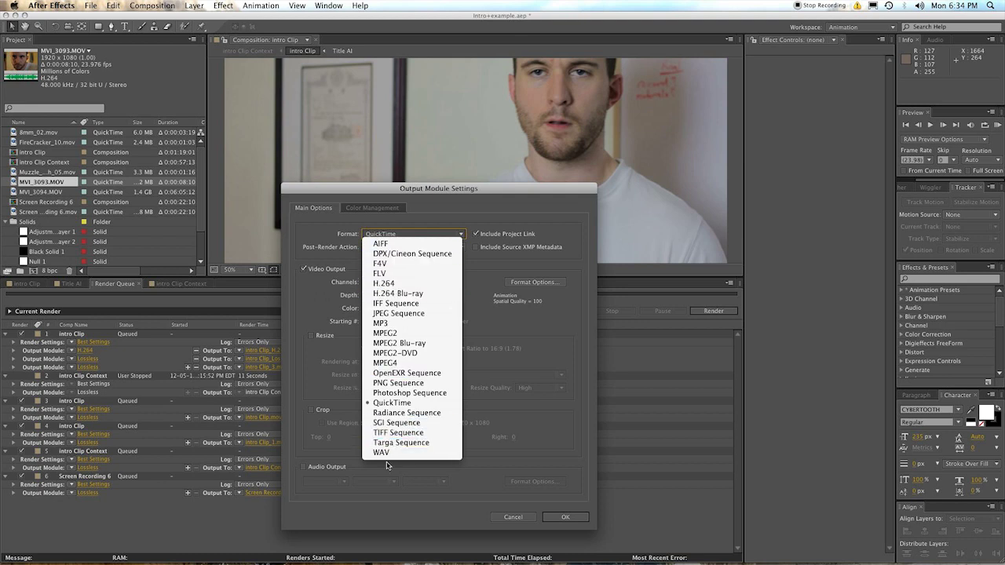
{"action": "left_click", "coordinate": [388, 403]}
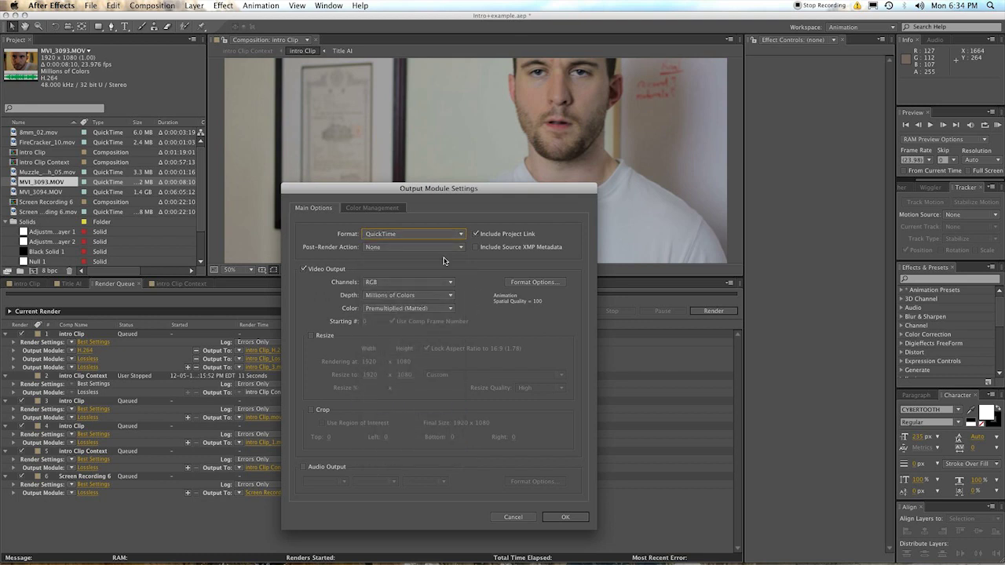
{"action": "left_click", "coordinate": [379, 248]}
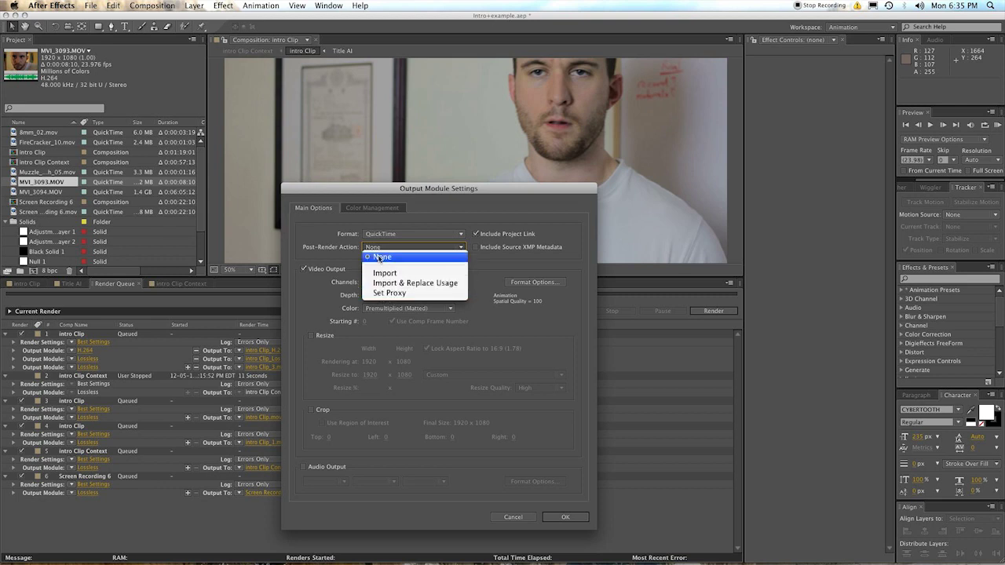
{"action": "left_click", "coordinate": [337, 254]}
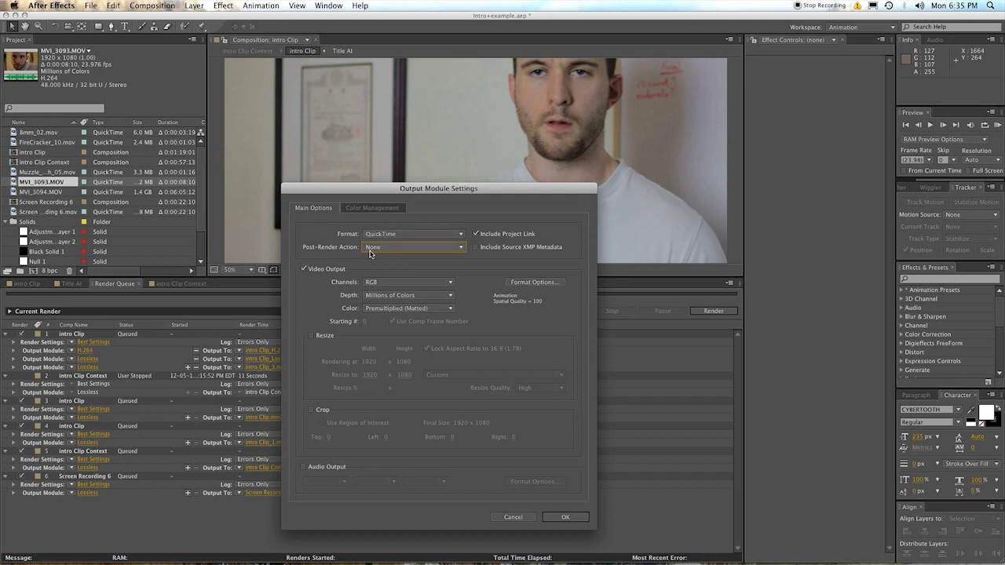
{"action": "left_click", "coordinate": [475, 234]}
{"action": "left_click", "coordinate": [475, 234]}
- Toggle video output, try the H.264 and AIFF formats, and return the format to QuickTime
{"action": "left_click", "coordinate": [304, 270]}
{"action": "left_click", "coordinate": [304, 270]}
{"action": "left_click", "coordinate": [385, 236]}
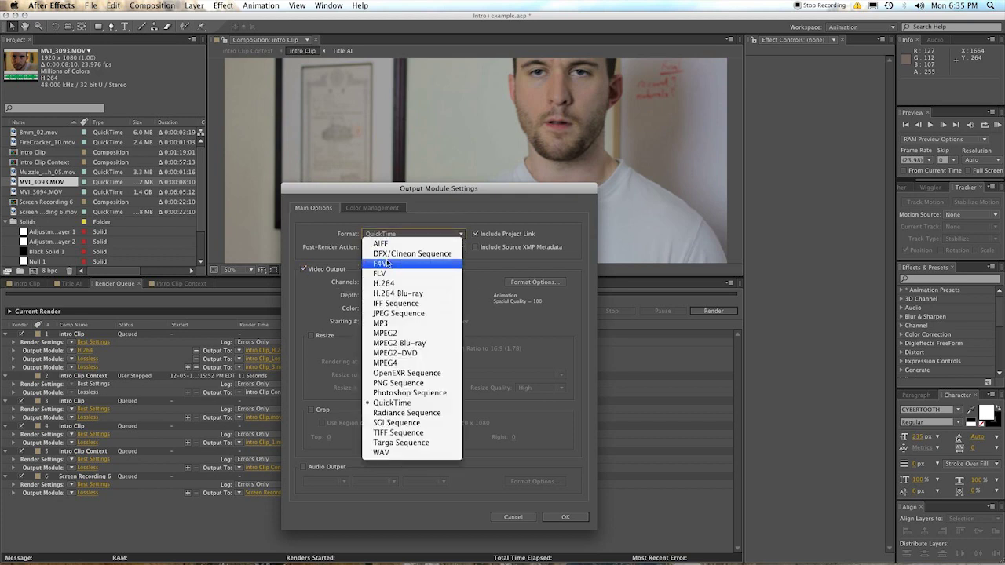
{"action": "key", "text": "Escape"}
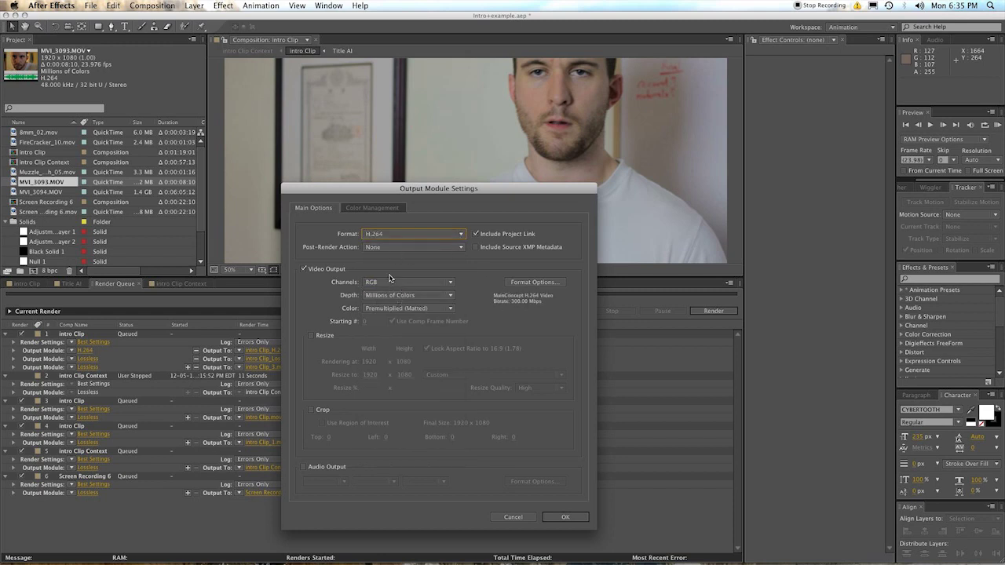
{"action": "left_click", "coordinate": [390, 283]}
{"action": "key", "text": "Escape"}
{"action": "left_click", "coordinate": [389, 285]}
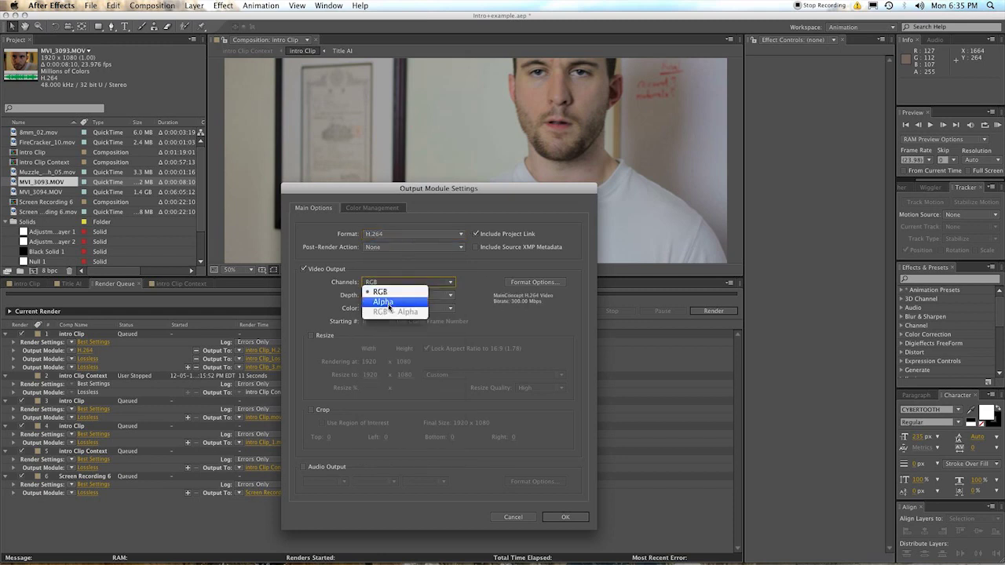
{"action": "key", "text": "Escape"}
{"action": "left_click", "coordinate": [385, 233]}
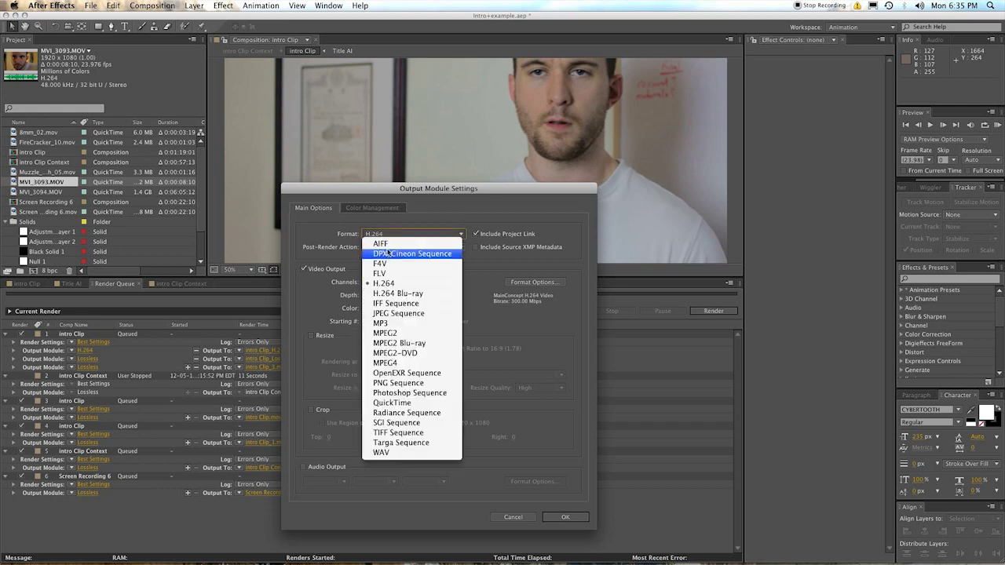
{"action": "left_click", "coordinate": [384, 237]}
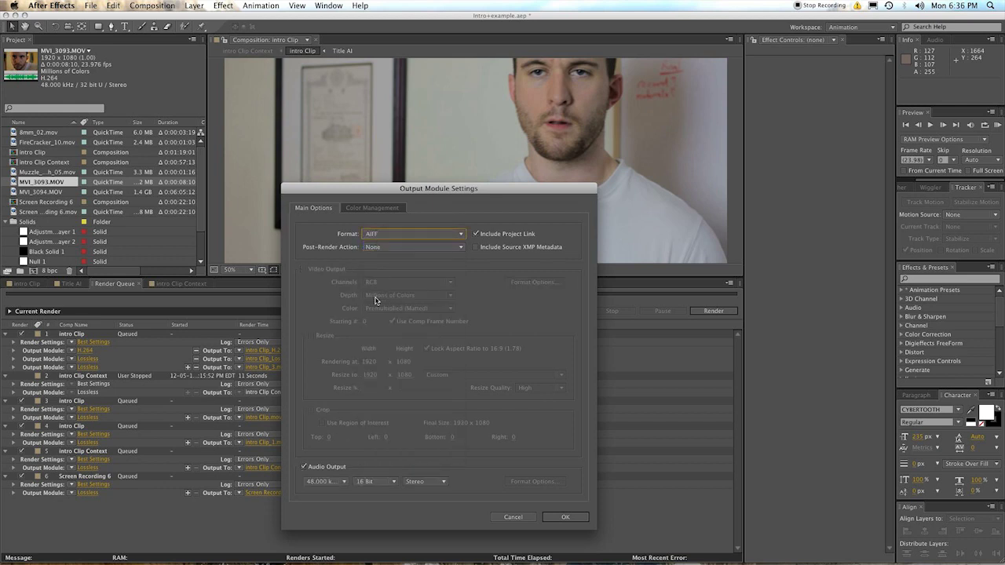
{"action": "left_click", "coordinate": [376, 234]}
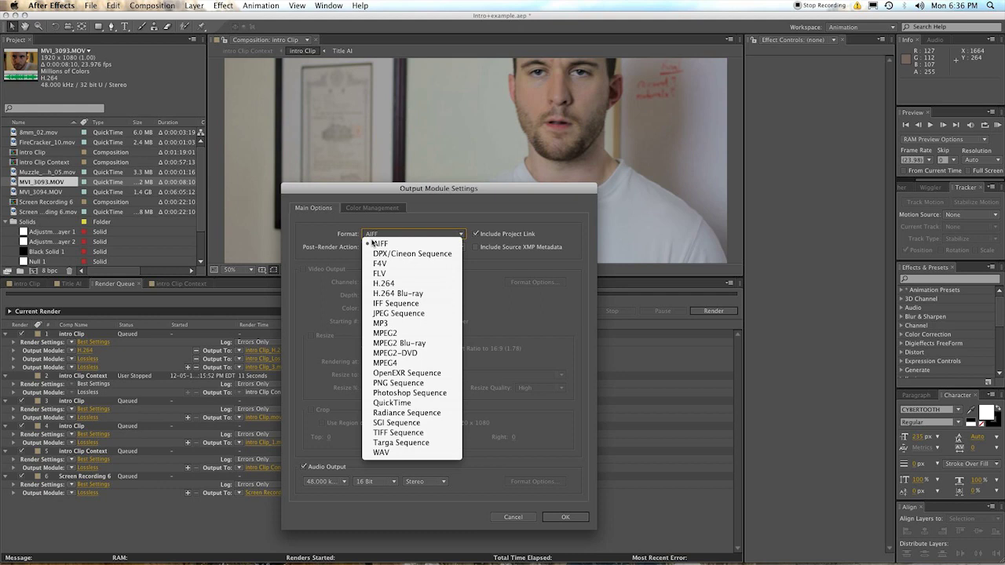
{"action": "left_click", "coordinate": [391, 409]}
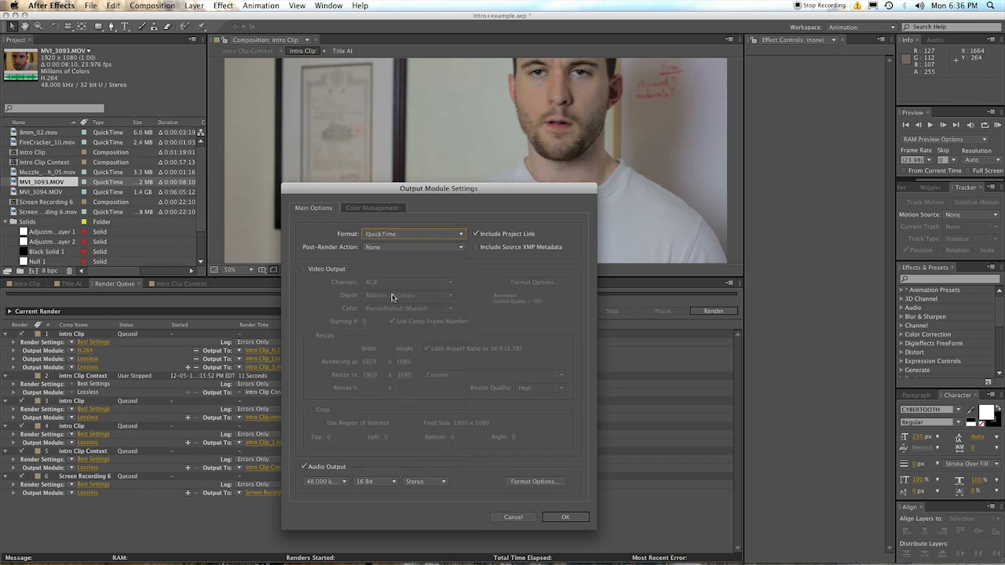
- Re-enable video output, try MPEG2, then settle back on the QuickTime format with RGB channels
{"action": "left_click", "coordinate": [323, 272]}
{"action": "left_click", "coordinate": [404, 284]}
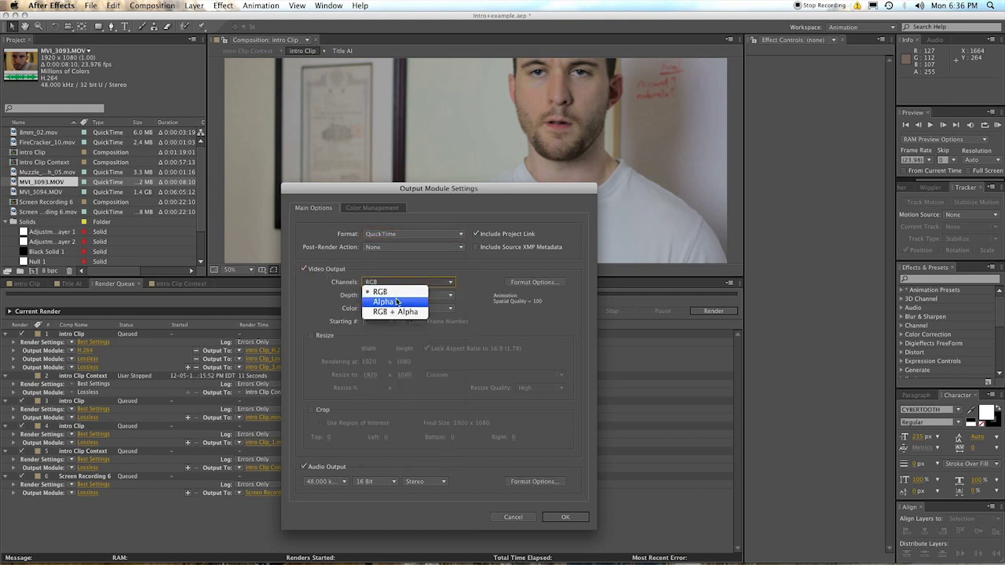
{"action": "left_click", "coordinate": [455, 281]}
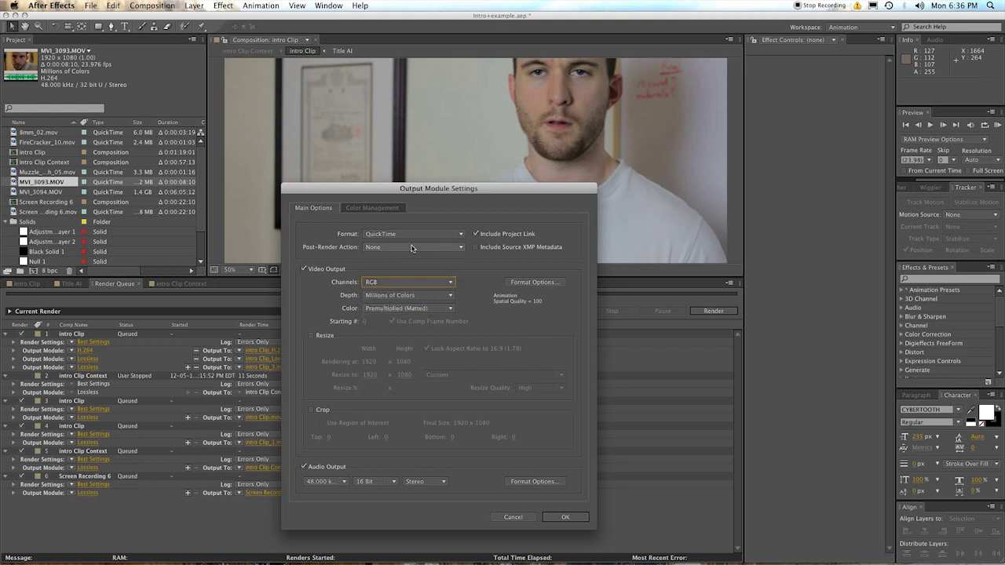
{"action": "left_click", "coordinate": [397, 237]}
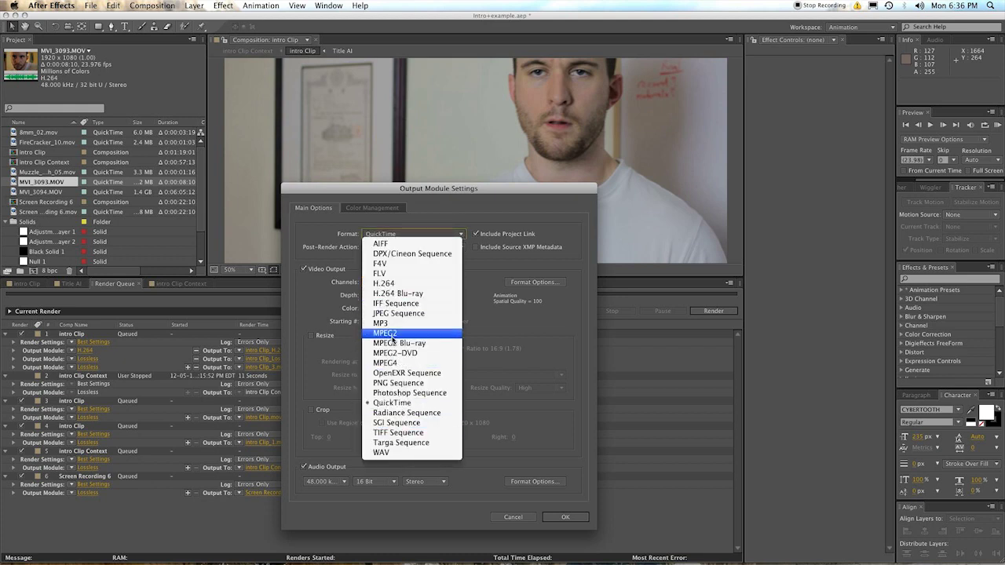
{"action": "left_click", "coordinate": [471, 295]}
{"action": "left_click", "coordinate": [404, 283]}
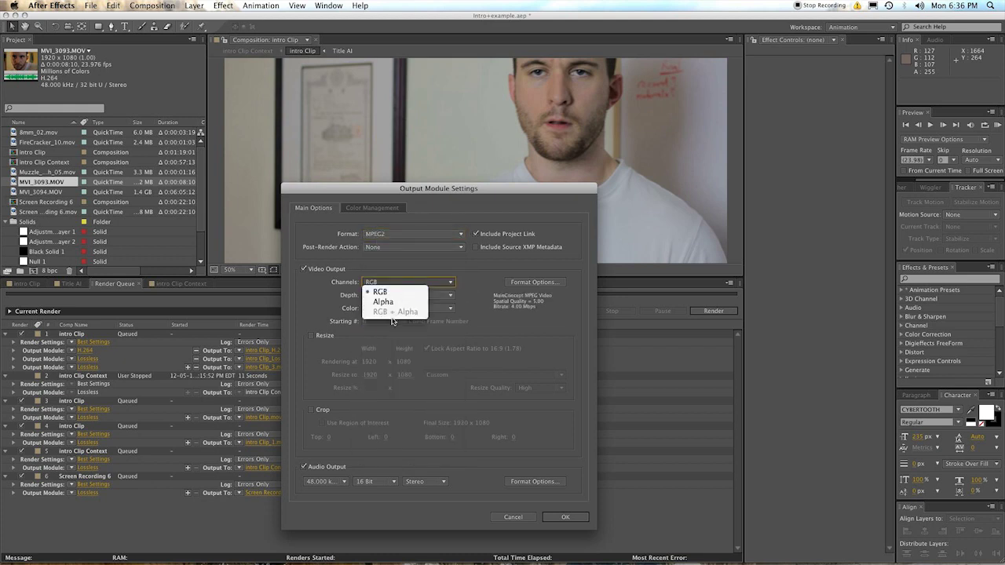
{"action": "left_click", "coordinate": [395, 238]}
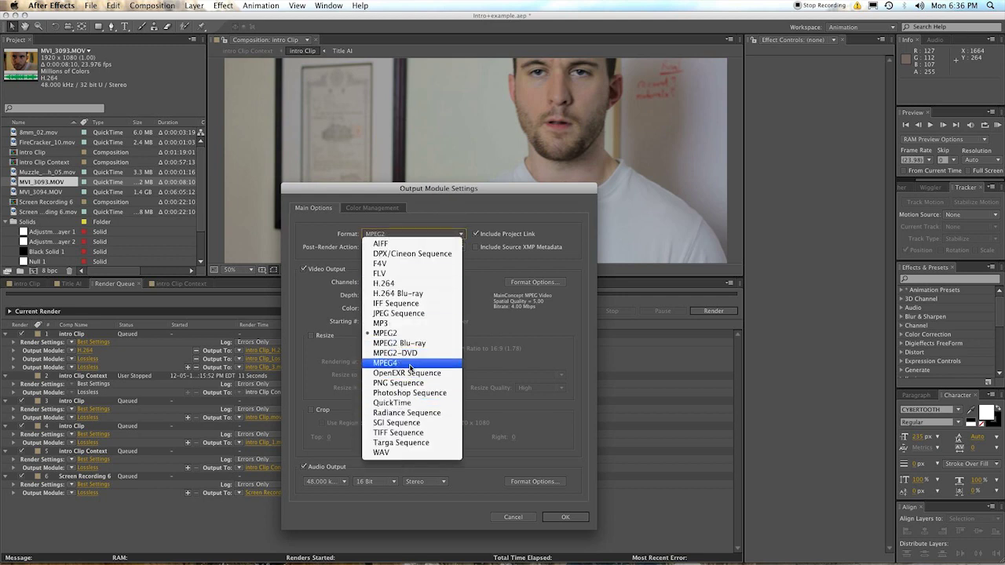
{"action": "left_click", "coordinate": [398, 405]}
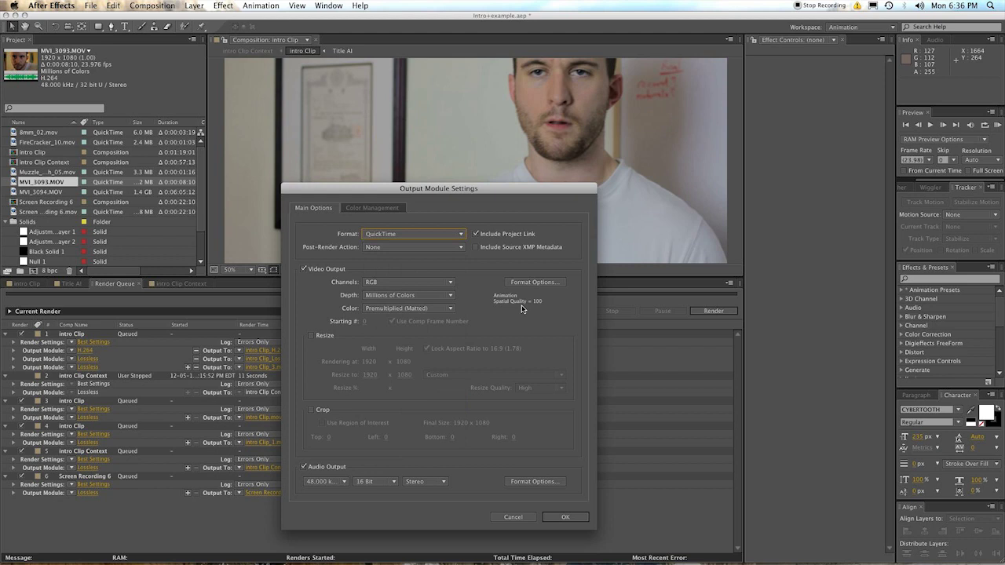
- Try Alpha and RGB + Alpha channels, then return to RGB at Millions of Colors depth
{"action": "left_click", "coordinate": [374, 285]}
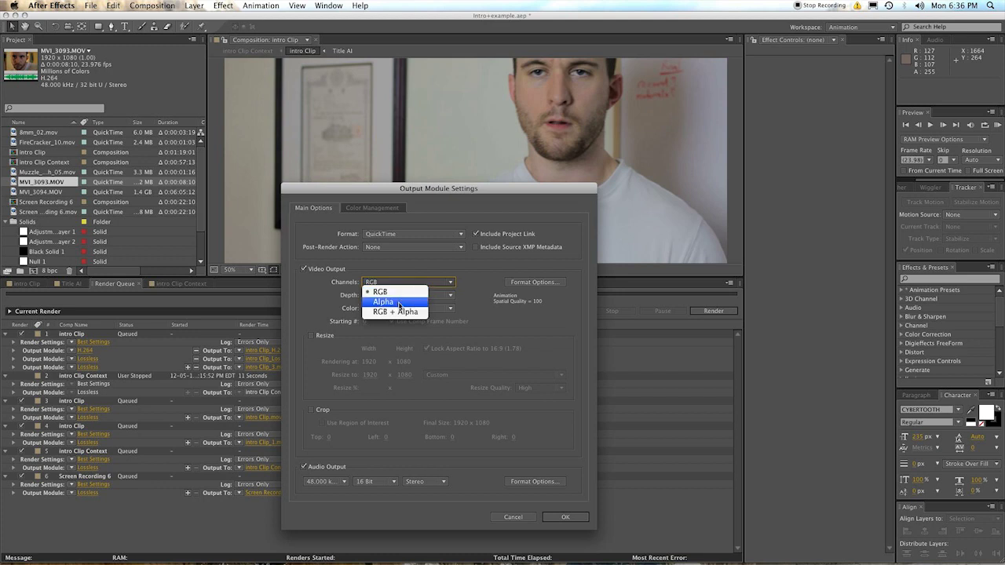
{"action": "left_click", "coordinate": [399, 303]}
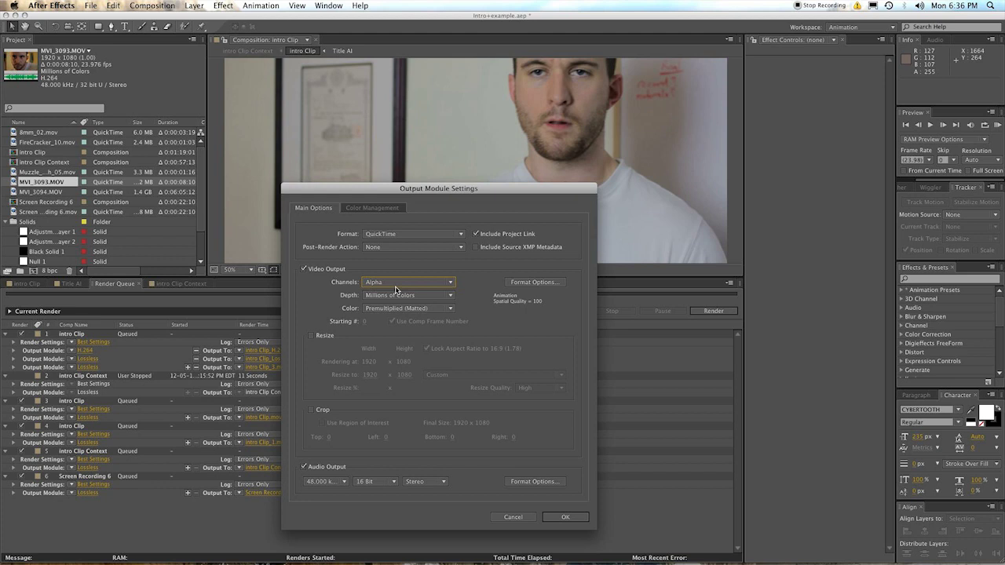
{"action": "left_click", "coordinate": [396, 284]}
{"action": "left_click", "coordinate": [398, 316]}
{"action": "left_click", "coordinate": [381, 296]}
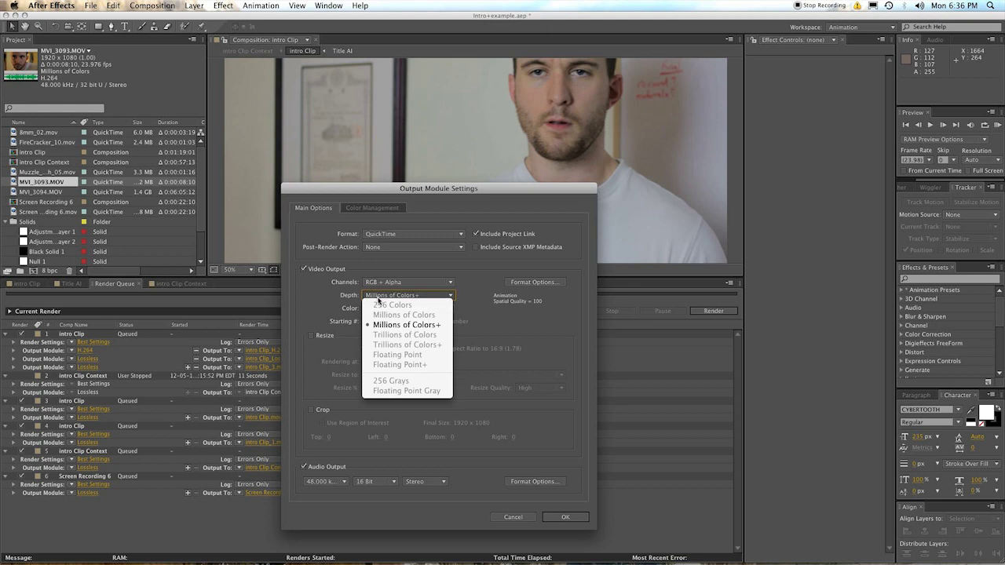
{"action": "left_click", "coordinate": [384, 280]}
{"action": "left_click", "coordinate": [384, 296]}
{"action": "left_click", "coordinate": [371, 282]}
{"action": "left_click", "coordinate": [370, 282]}
{"action": "left_click", "coordinate": [373, 289]}
{"action": "left_click", "coordinate": [374, 296]}
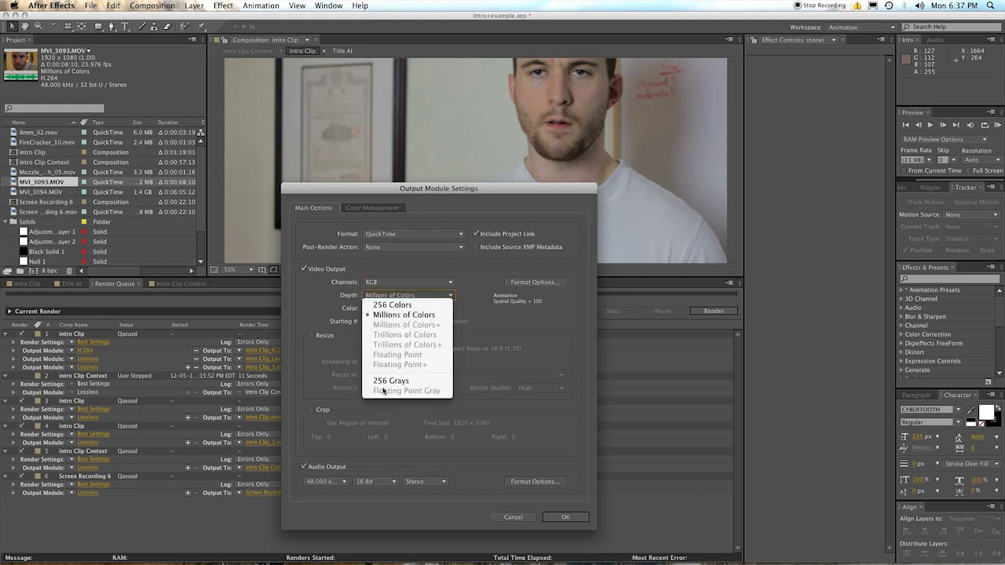
{"action": "left_click", "coordinate": [331, 317]}
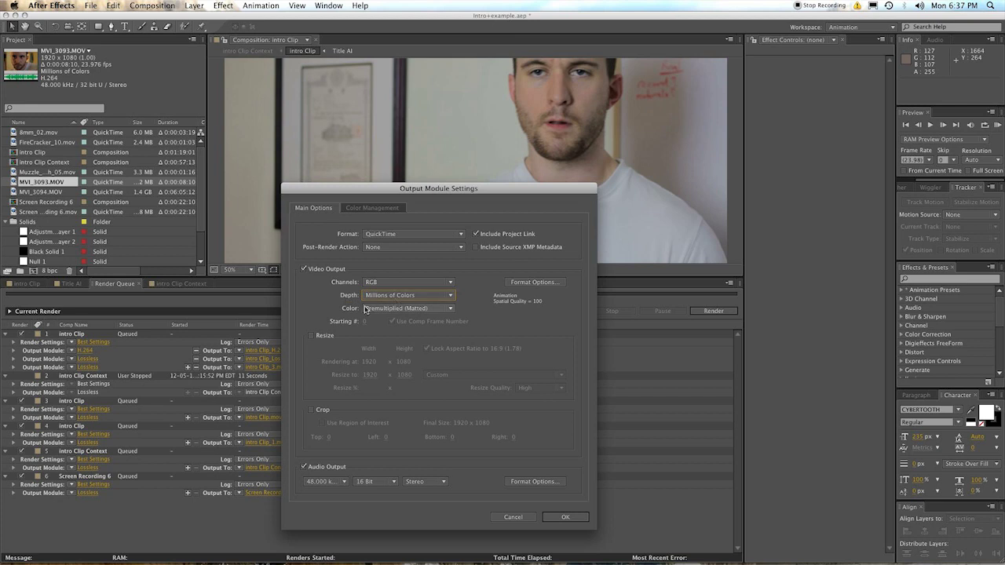
- Leave the Color setting at Premultiplied (Matted)
{"action": "left_click", "coordinate": [374, 310]}
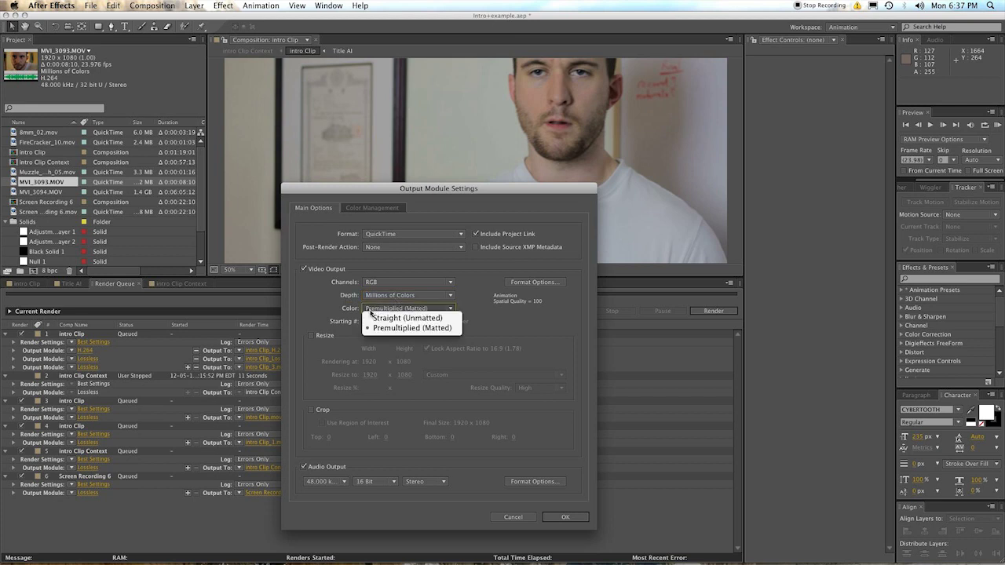
{"action": "left_click", "coordinate": [486, 323]}
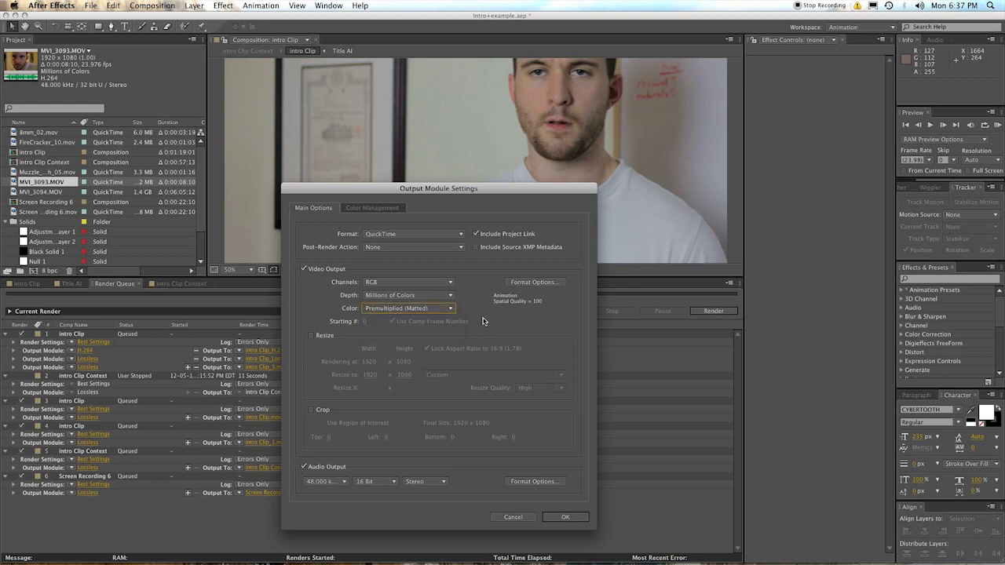
{"action": "left_click", "coordinate": [409, 308]}
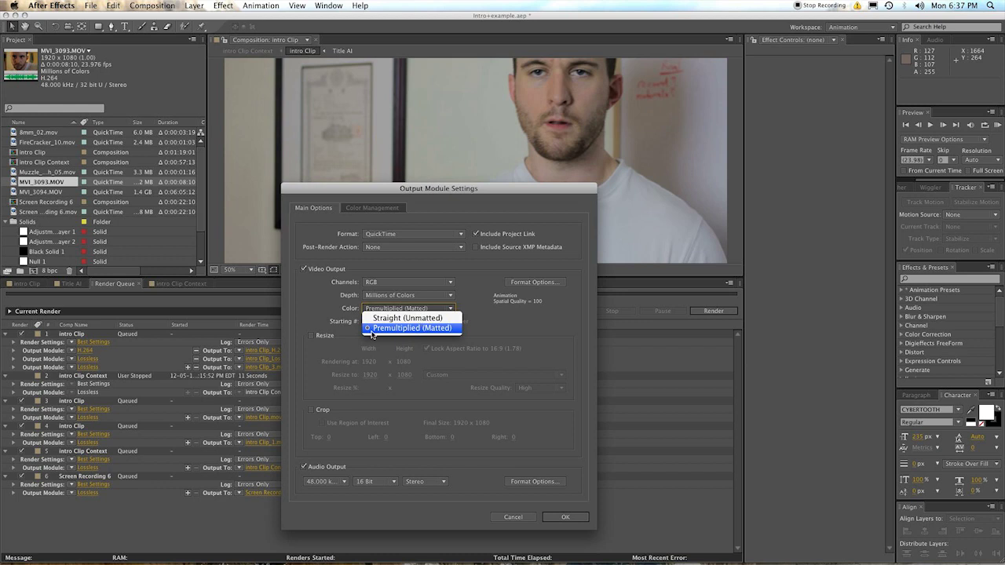
{"action": "left_click", "coordinate": [396, 328]}
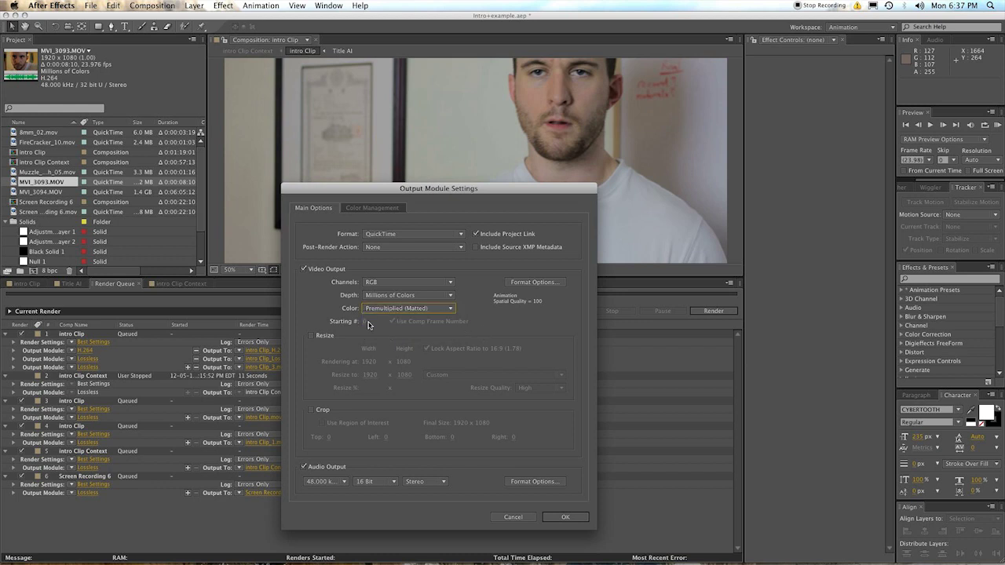
- Turn on resizing, try width 1883 and the HDV 1080 25 and DVCPRO HD 720 25 presets, then turn it off
{"action": "left_click", "coordinate": [311, 335]}
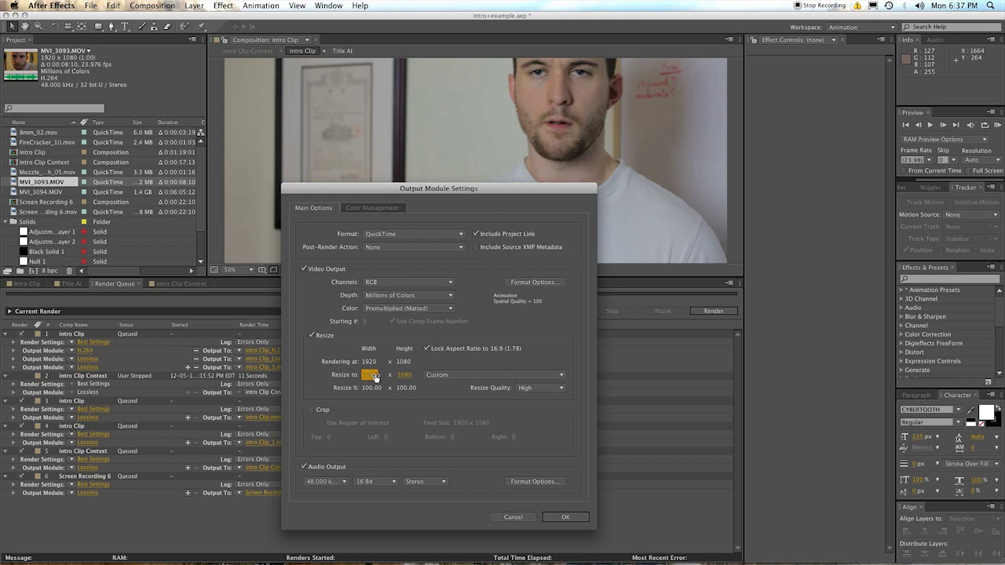
{"action": "left_click_drag", "start_coordinate": [367, 377], "coordinate": [349, 377]}
{"action": "left_click", "coordinate": [453, 375]}
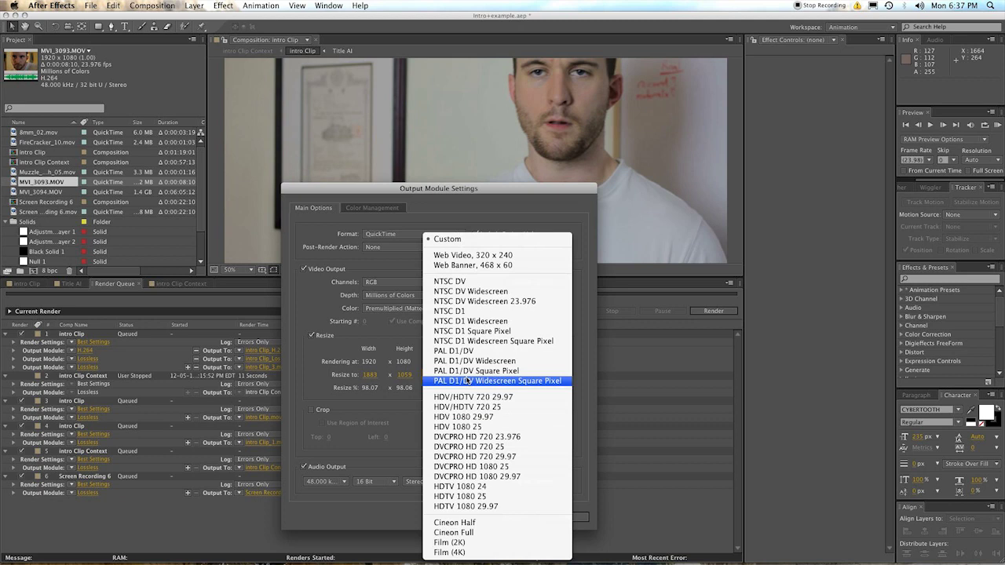
{"action": "left_click", "coordinate": [473, 428]}
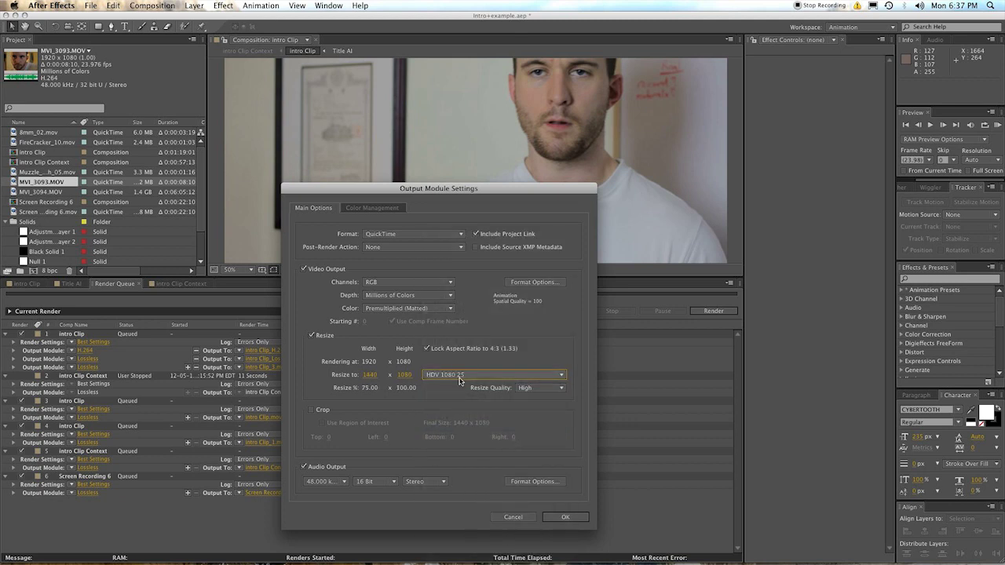
{"action": "left_click", "coordinate": [459, 380]}
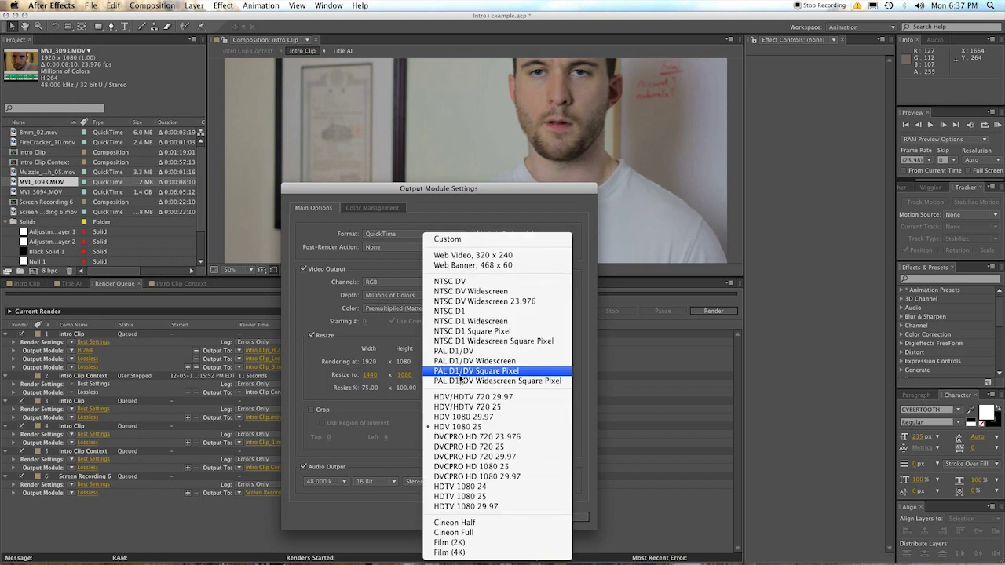
{"action": "left_click", "coordinate": [473, 449]}
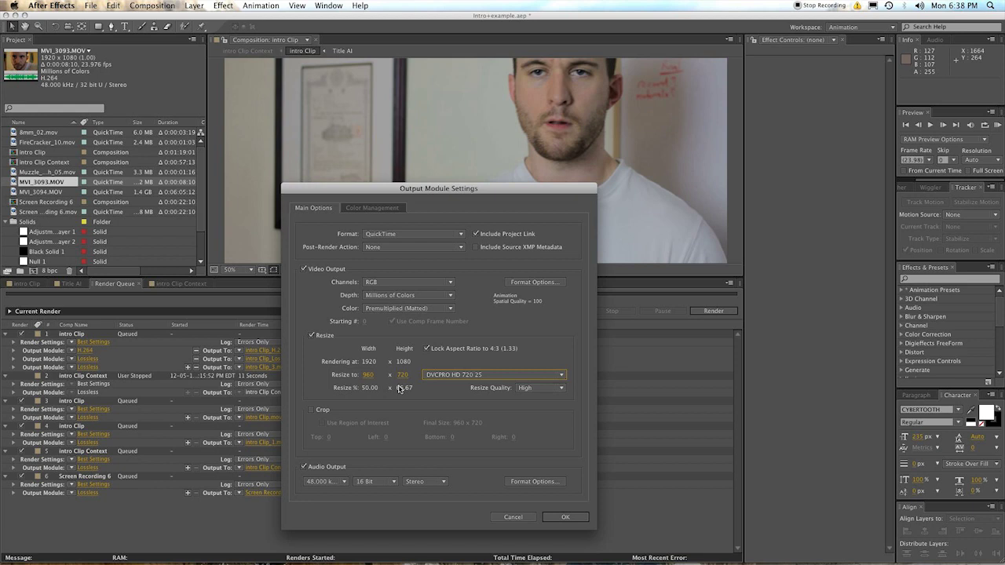
{"action": "left_click", "coordinate": [311, 335]}
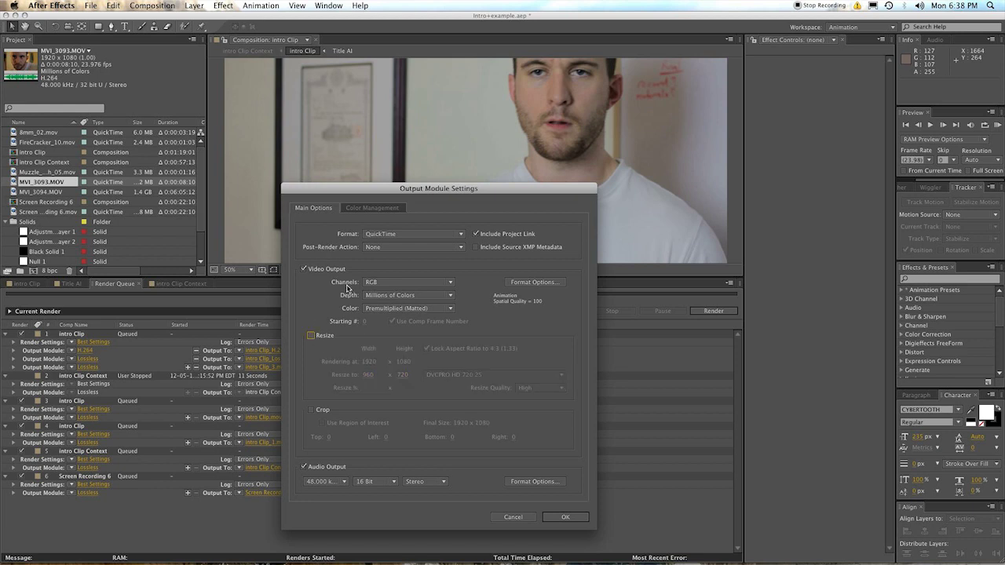
- Re-enable resize to check High resize quality, then turn resizing off to keep 1920 x 1080
{"action": "left_click", "coordinate": [311, 335]}
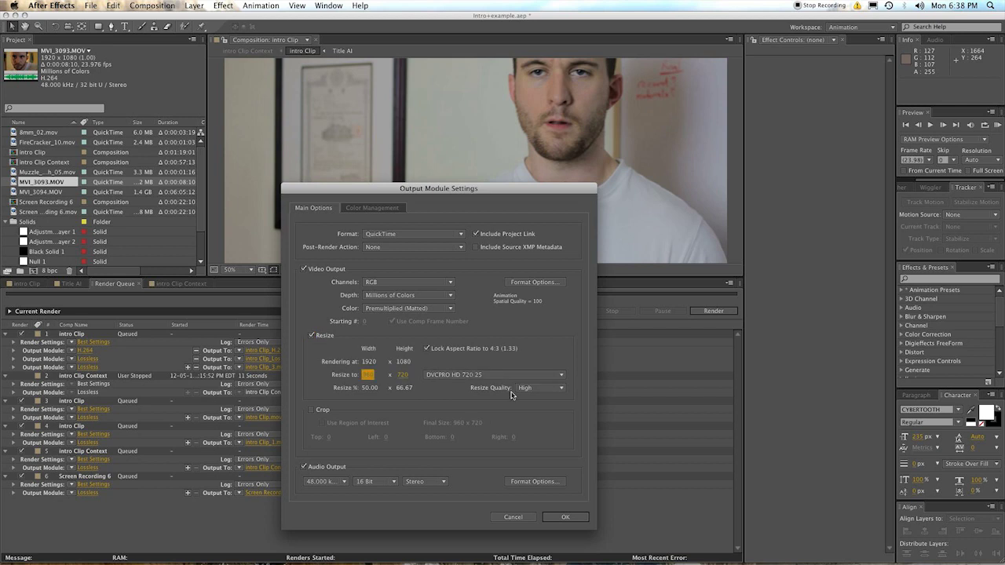
{"action": "left_click", "coordinate": [511, 393]}
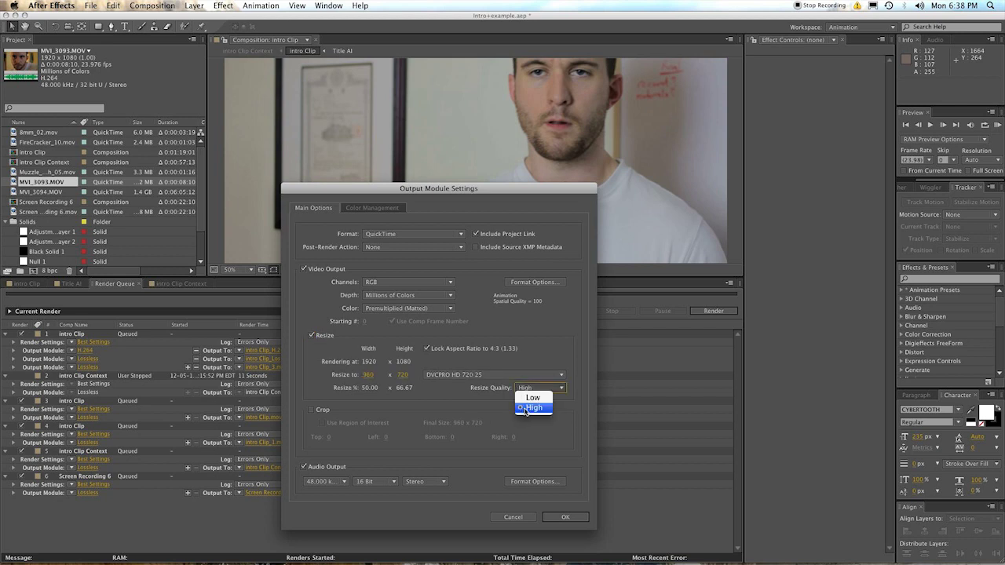
{"action": "left_click", "coordinate": [470, 411]}
{"action": "left_click", "coordinate": [522, 395]}
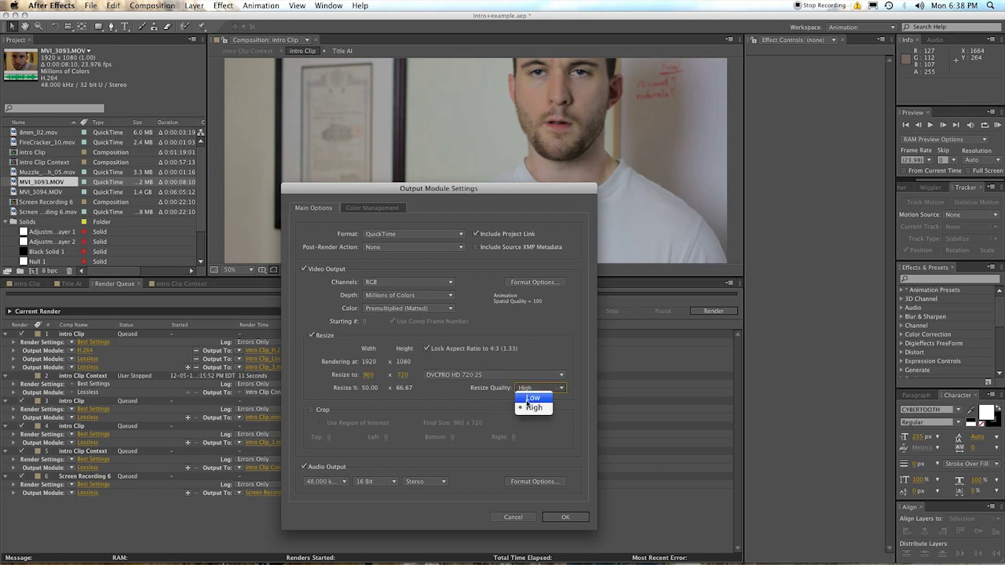
{"action": "left_click", "coordinate": [488, 398]}
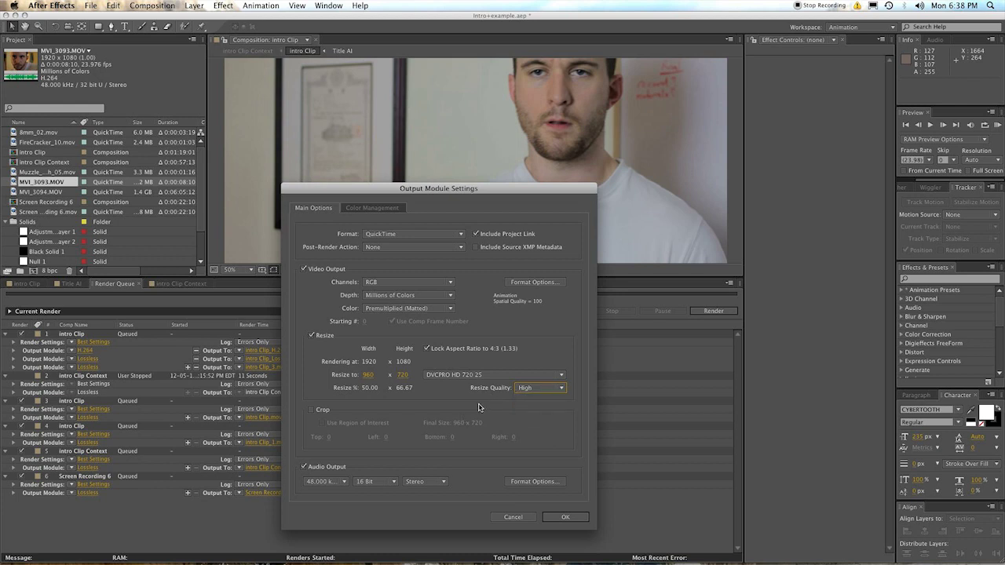
{"action": "left_click", "coordinate": [491, 376]}
{"action": "left_click", "coordinate": [335, 341]}
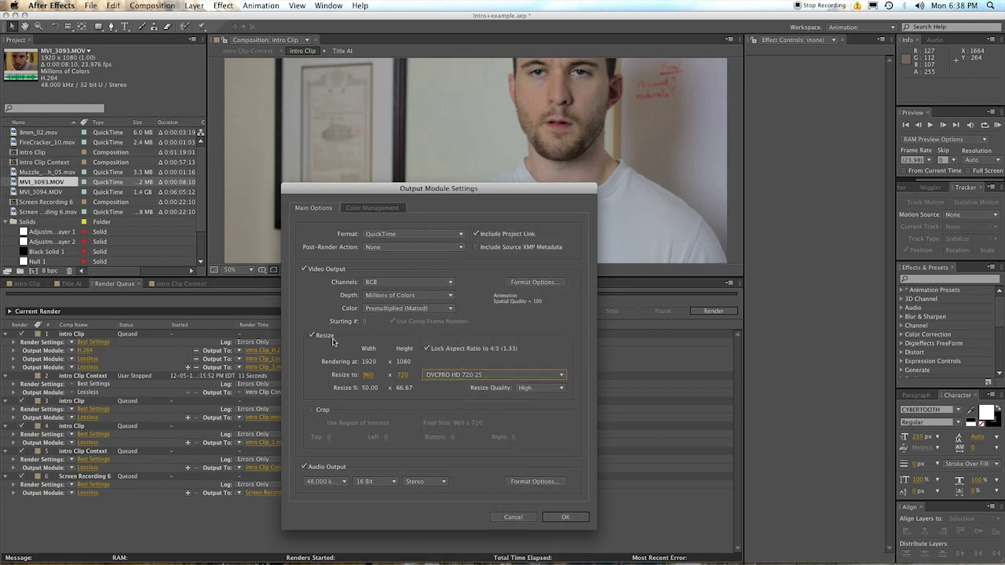
{"action": "left_click", "coordinate": [325, 336]}
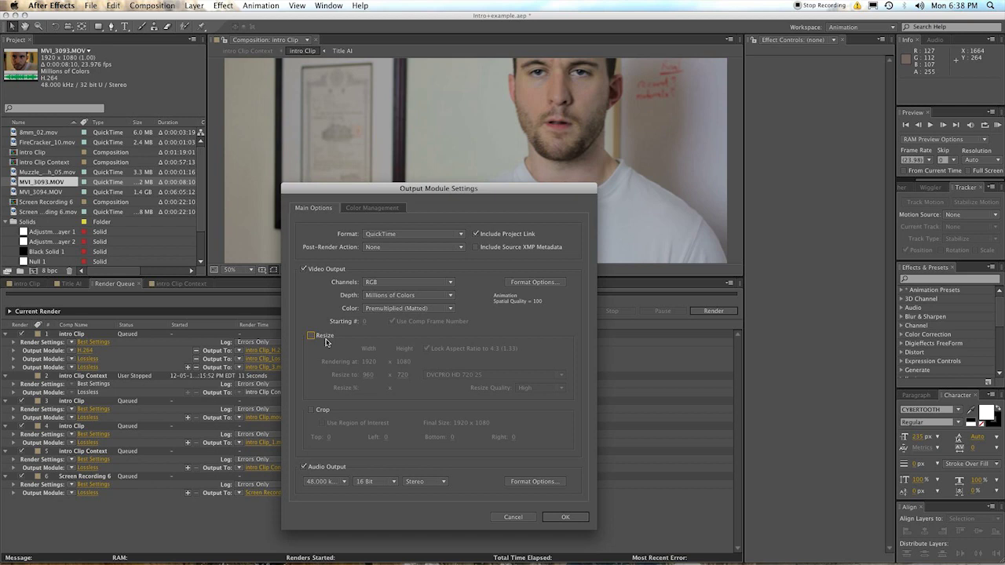
- Enable Crop with Use Region of Interest left off, and set the crop Bottom to -127
{"action": "left_click", "coordinate": [312, 410]}
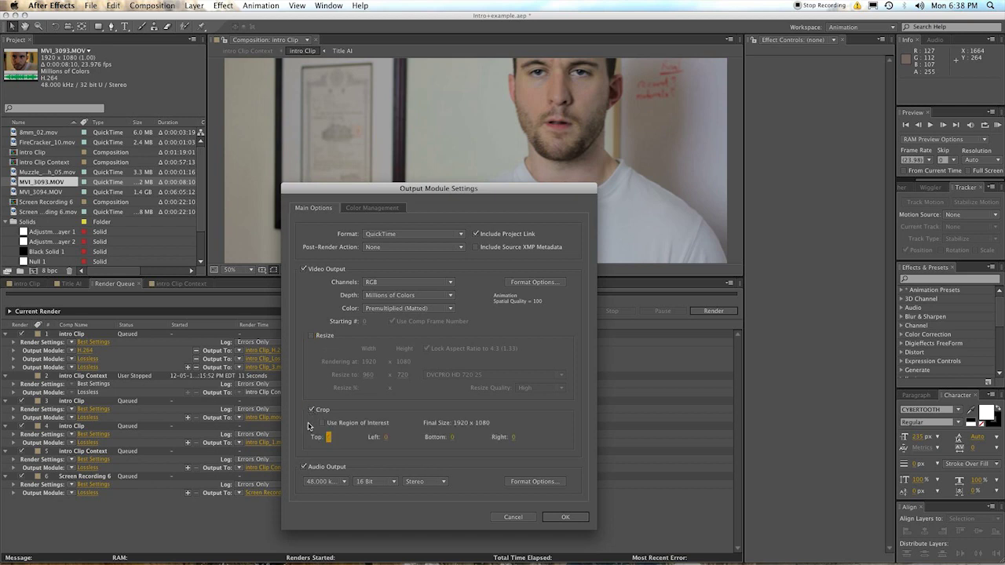
{"action": "left_click", "coordinate": [321, 423]}
{"action": "left_click", "coordinate": [321, 423]}
{"action": "mouse_move", "coordinate": [453, 440]}
{"action": "left_mouse_down"}
{"action": "mouse_move", "coordinate": [396, 451]}
{"action": "mouse_move", "coordinate": [467, 428]}
{"action": "left_mouse_up"}
- Turn off video output and enable audio output at 48.000 kHz, 16 Bit, Stereo
{"action": "left_click", "coordinate": [303, 268]}
{"action": "left_click", "coordinate": [304, 467]}
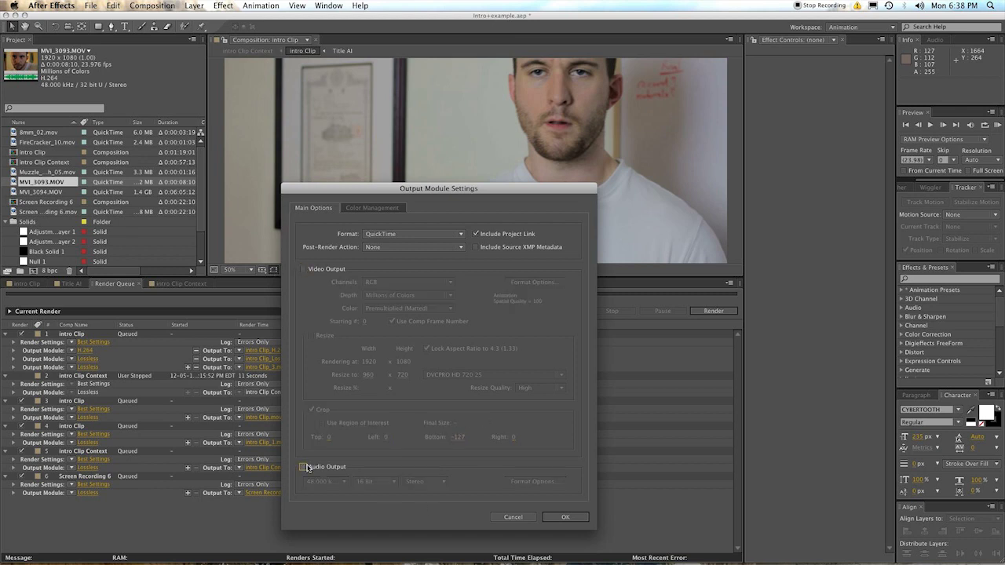
{"action": "left_click", "coordinate": [307, 467]}
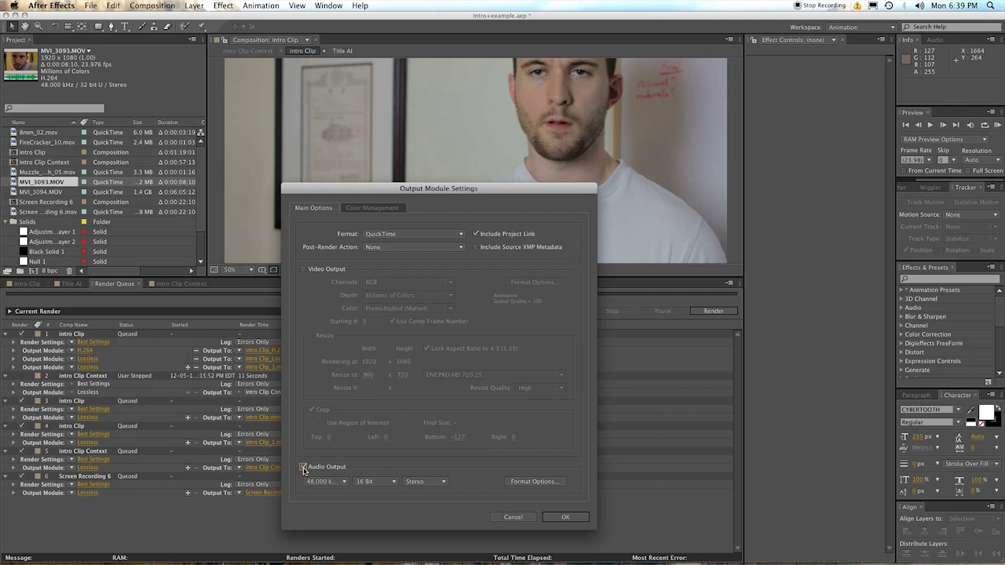
{"action": "left_click", "coordinate": [332, 482]}
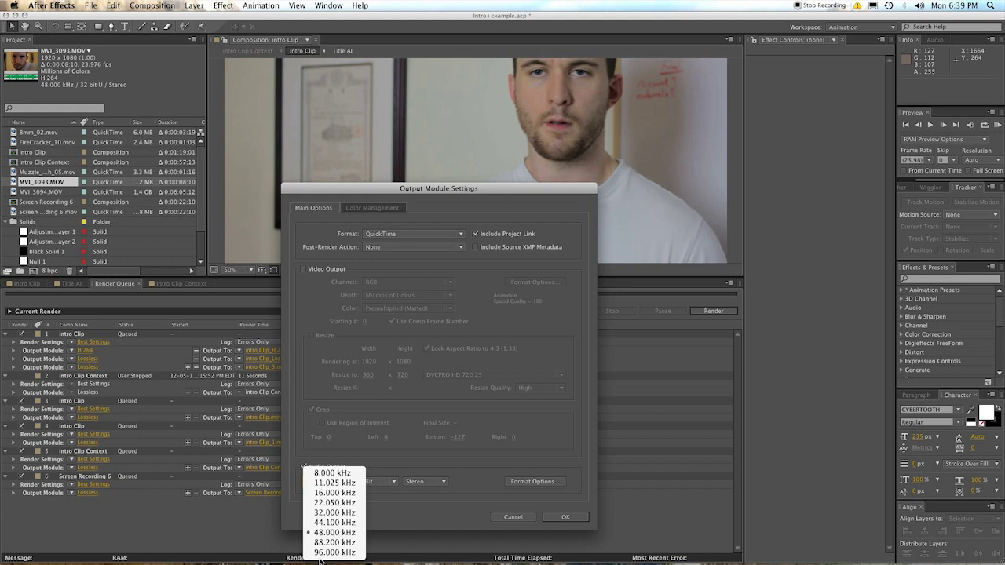
{"action": "left_click", "coordinate": [336, 533]}
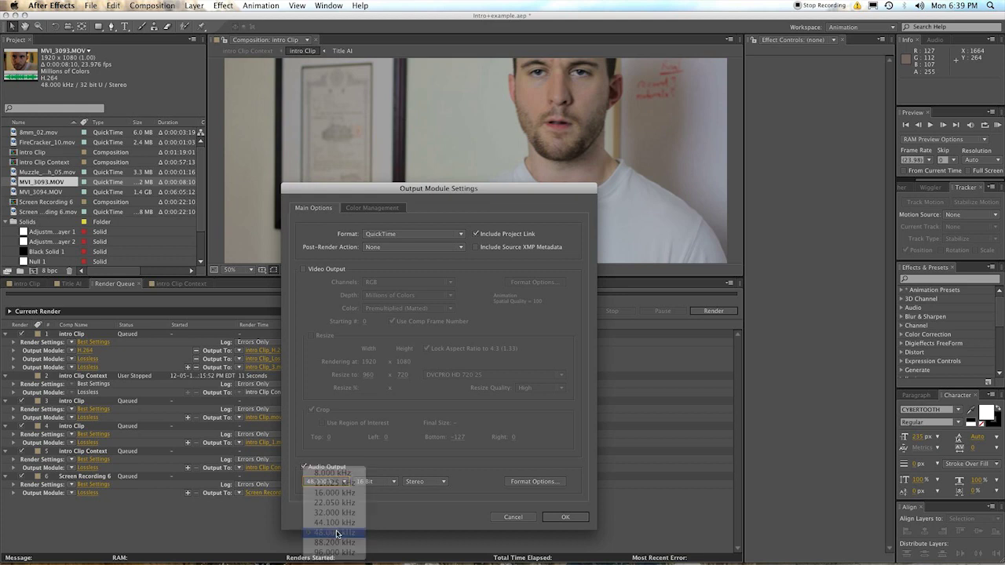
{"action": "left_click", "coordinate": [318, 483]}
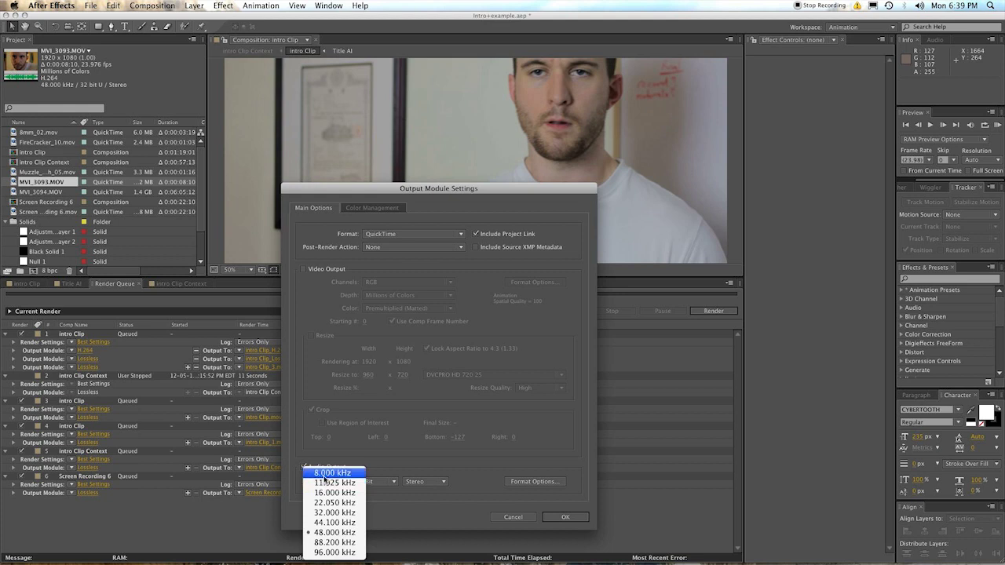
{"action": "left_click", "coordinate": [322, 533]}
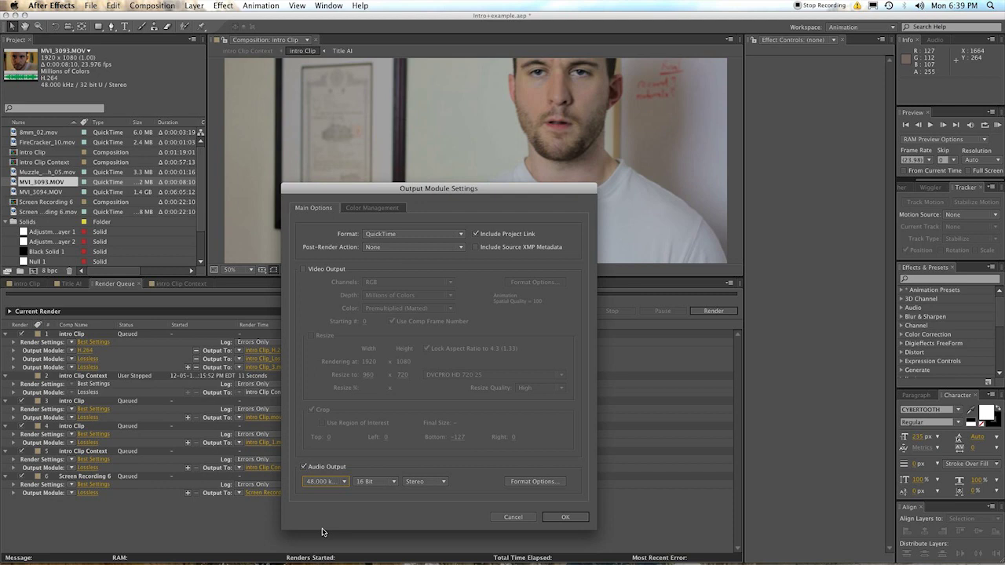
{"action": "left_click", "coordinate": [382, 484]}
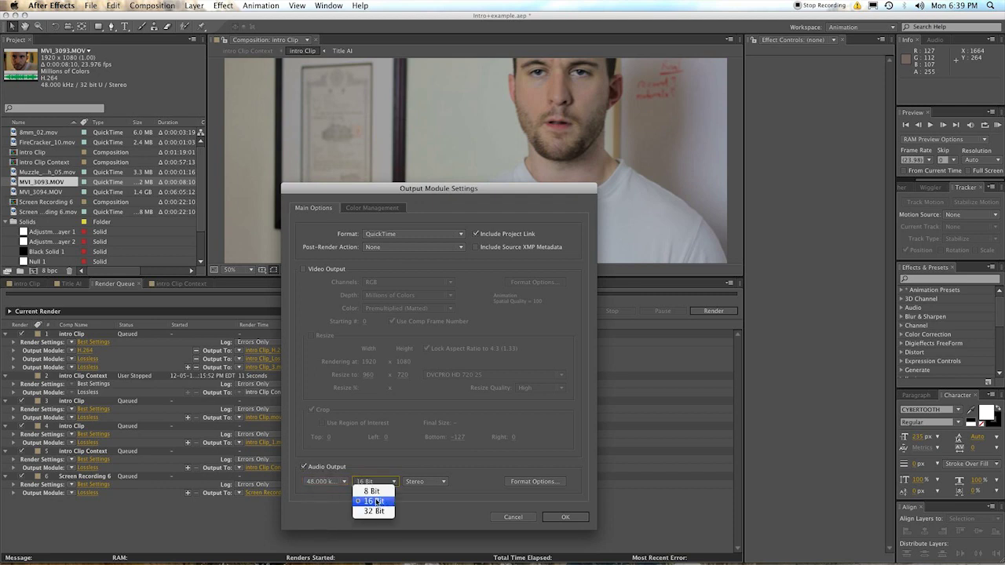
{"action": "left_click", "coordinate": [479, 503]}
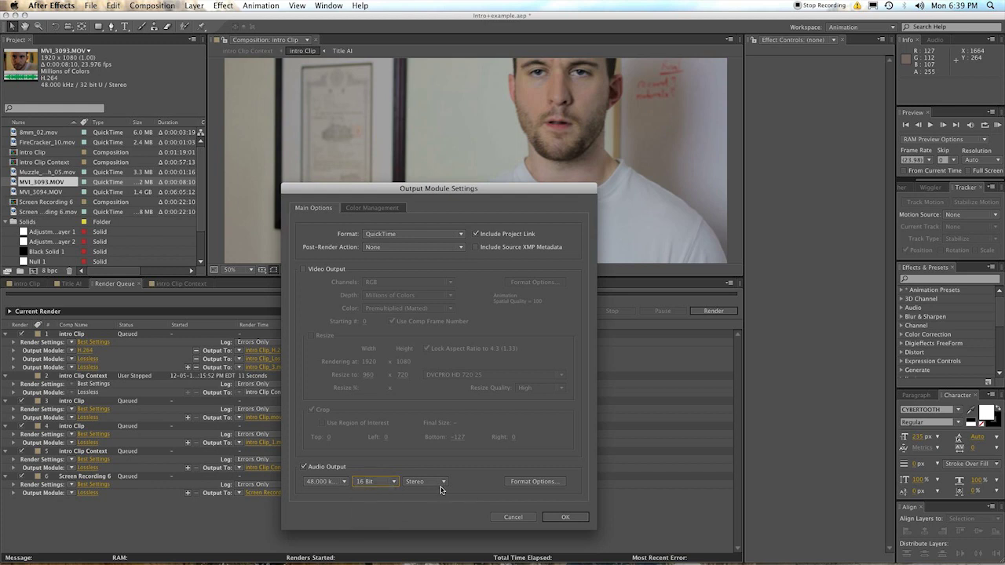
{"action": "left_click", "coordinate": [441, 489]}
{"action": "left_click", "coordinate": [461, 471]}
- In the QuickTime audio format options, try the AAC and IMA 4:1 codecs
{"action": "left_click", "coordinate": [517, 483]}
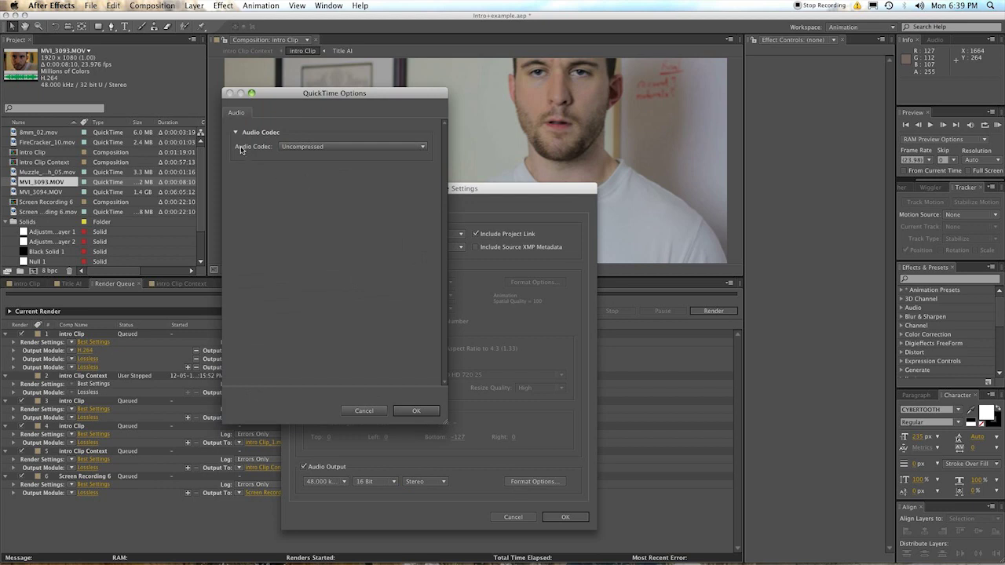
{"action": "left_click", "coordinate": [343, 147]}
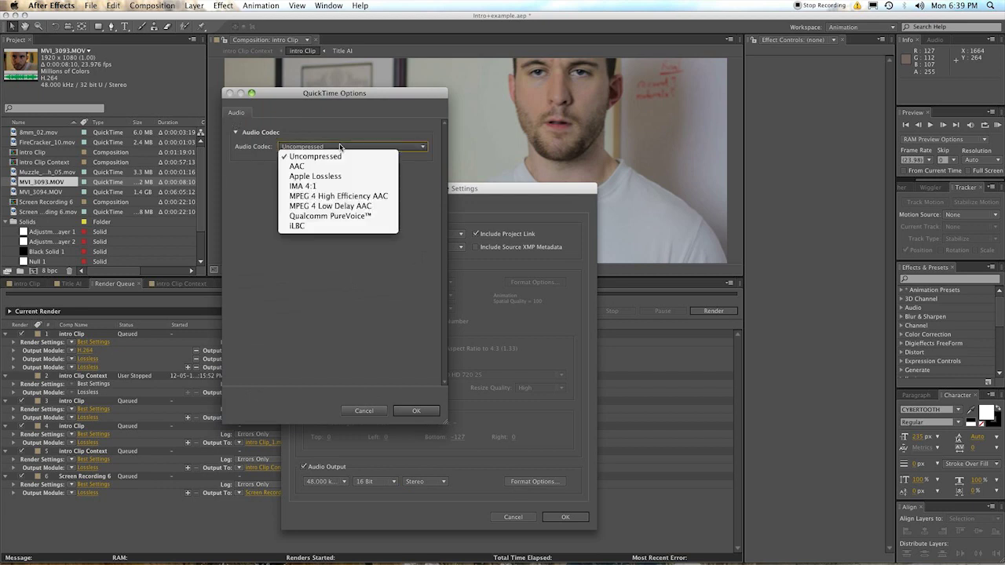
{"action": "left_click", "coordinate": [258, 173]}
{"action": "left_click", "coordinate": [296, 147]}
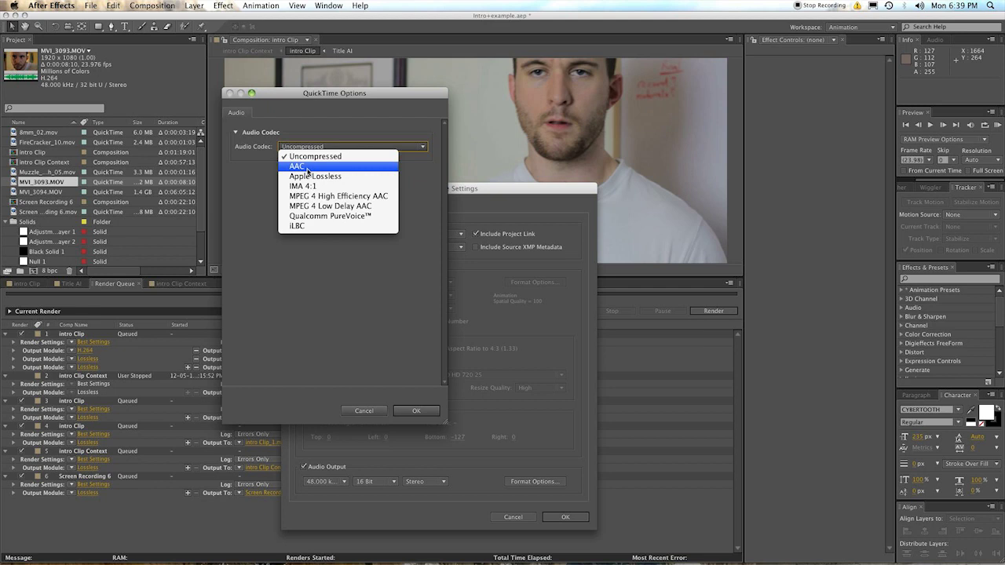
{"action": "left_click", "coordinate": [302, 166]}
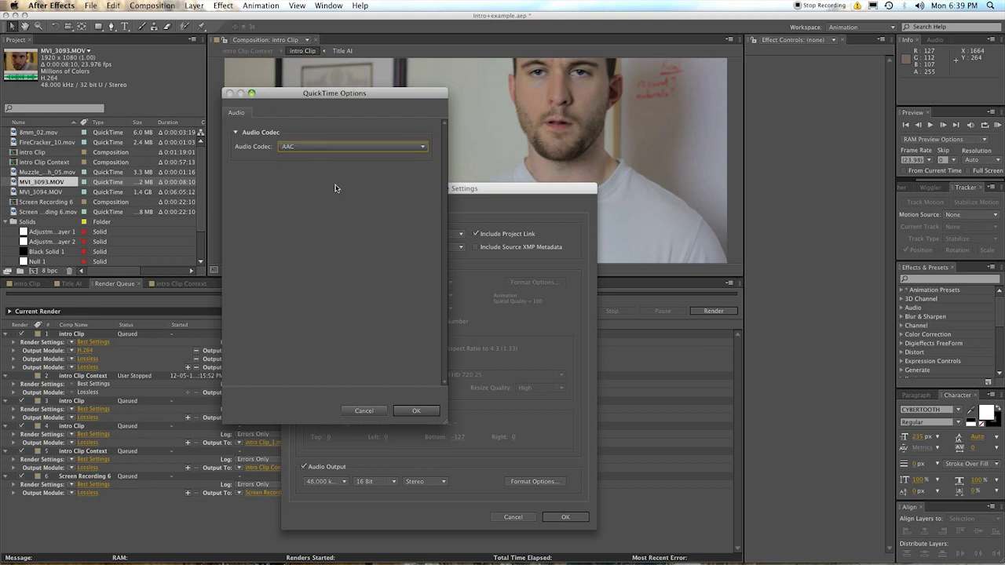
{"action": "left_click", "coordinate": [414, 411]}
{"action": "left_click", "coordinate": [314, 155]}
{"action": "left_click", "coordinate": [306, 186]}
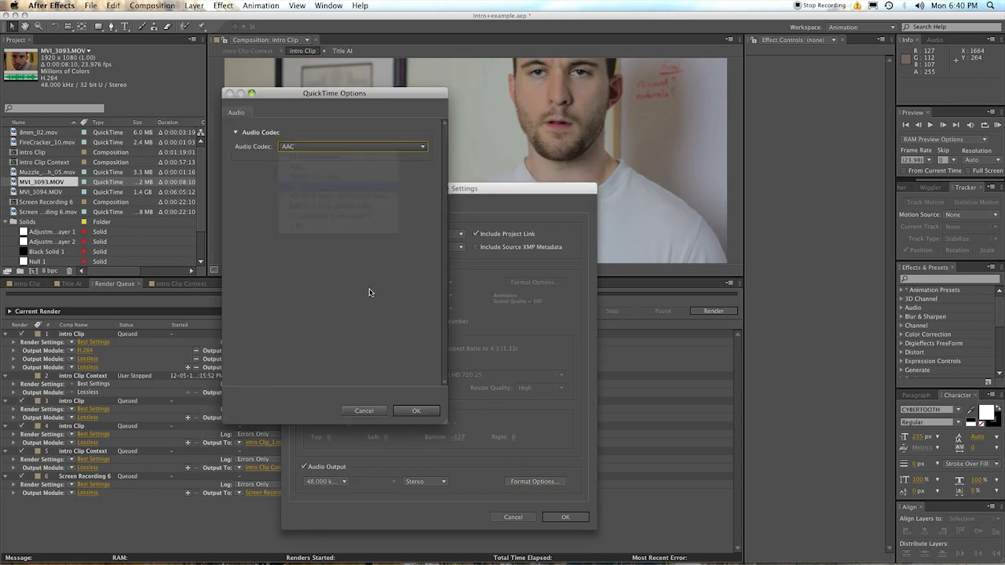
{"action": "left_click", "coordinate": [416, 411]}
- Keep 48 kHz audio and set the QuickTime audio codec back to Uncompressed
{"action": "left_click", "coordinate": [344, 481]}
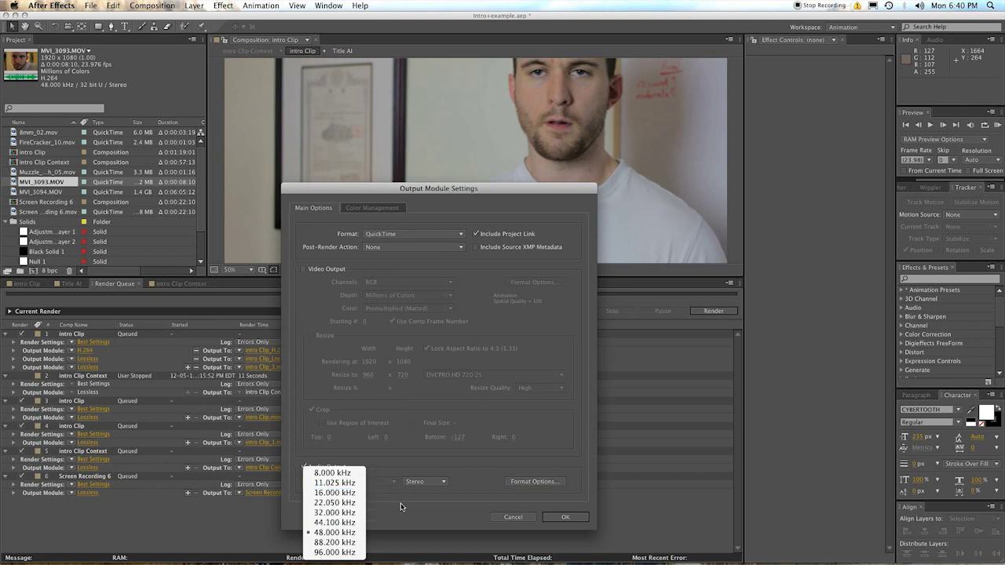
{"action": "left_click", "coordinate": [423, 482]}
{"action": "left_click", "coordinate": [421, 489]}
{"action": "left_click", "coordinate": [534, 481]}
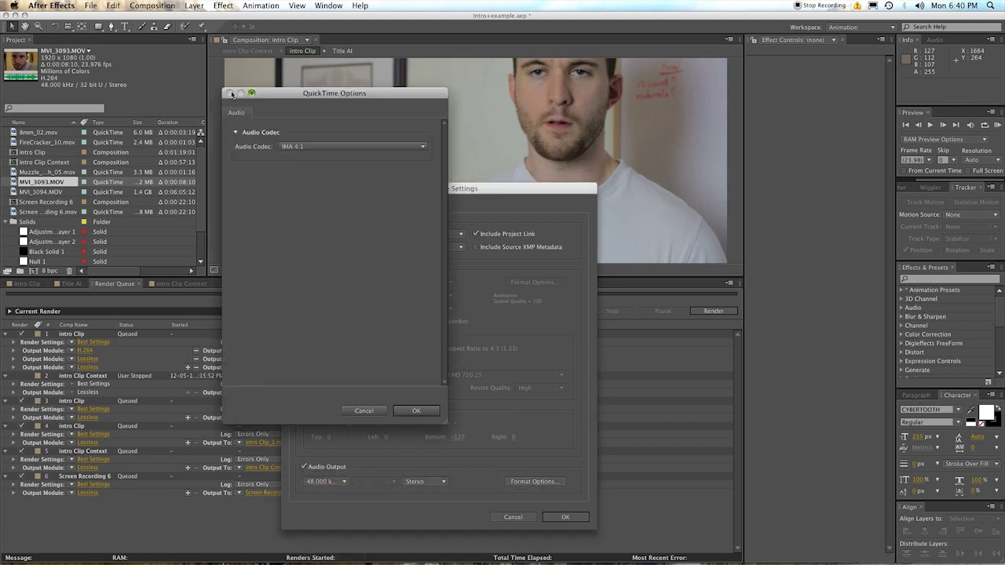
{"action": "left_click", "coordinate": [302, 146]}
{"action": "left_click", "coordinate": [302, 157]}
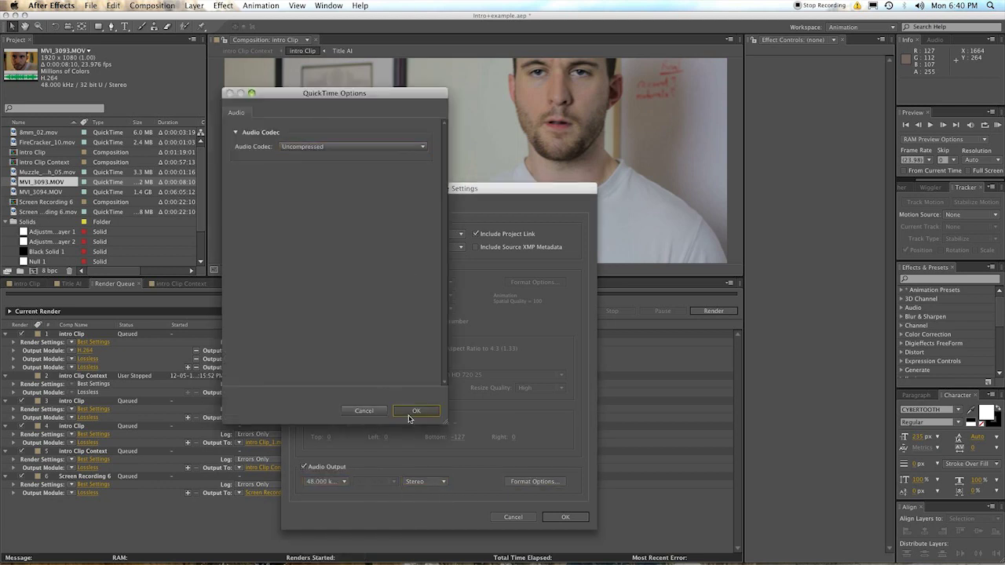
{"action": "left_click", "coordinate": [414, 410]}
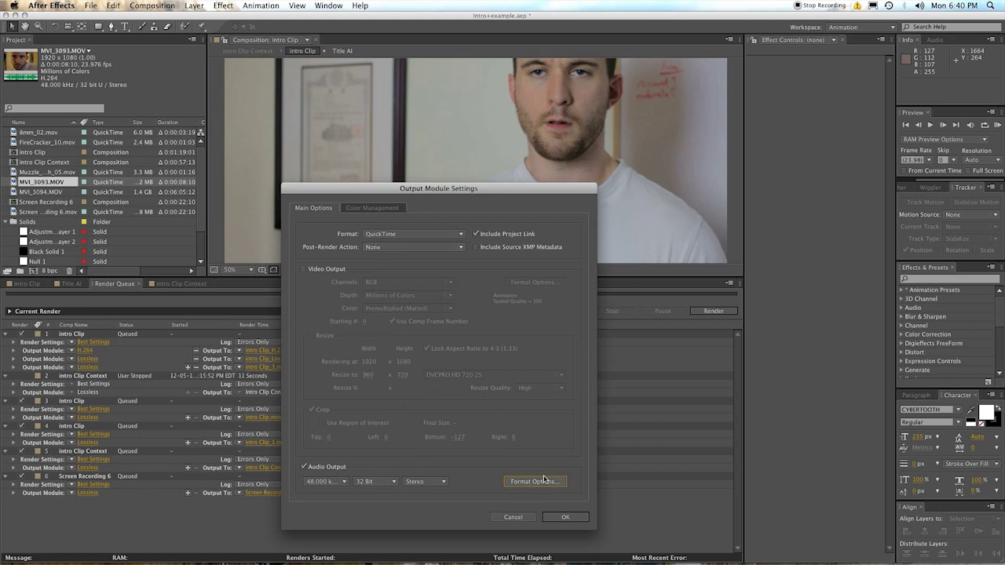
- Glance at Color Management, then turn on video output in Main Options
{"action": "left_click", "coordinate": [357, 210]}
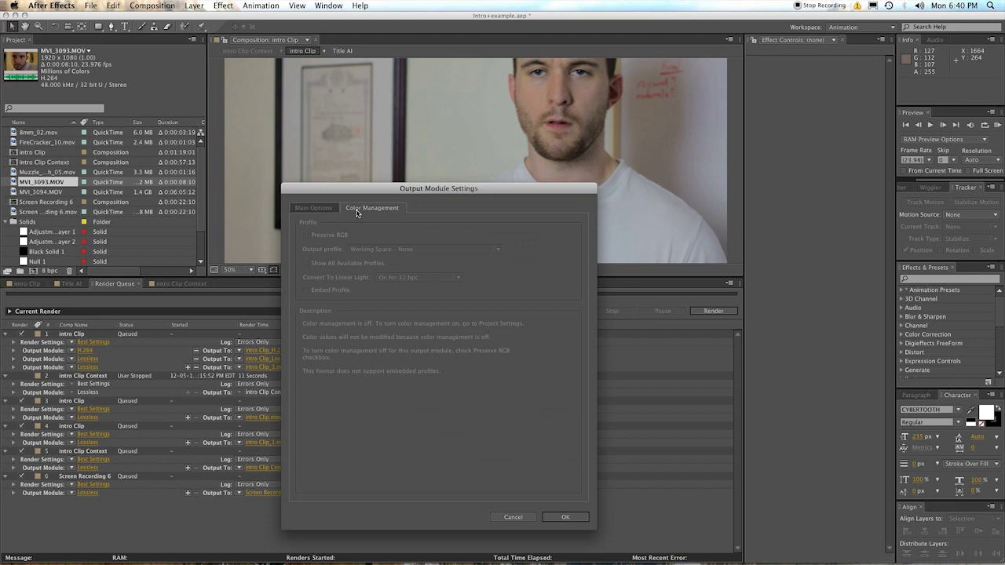
{"action": "left_click", "coordinate": [308, 212]}
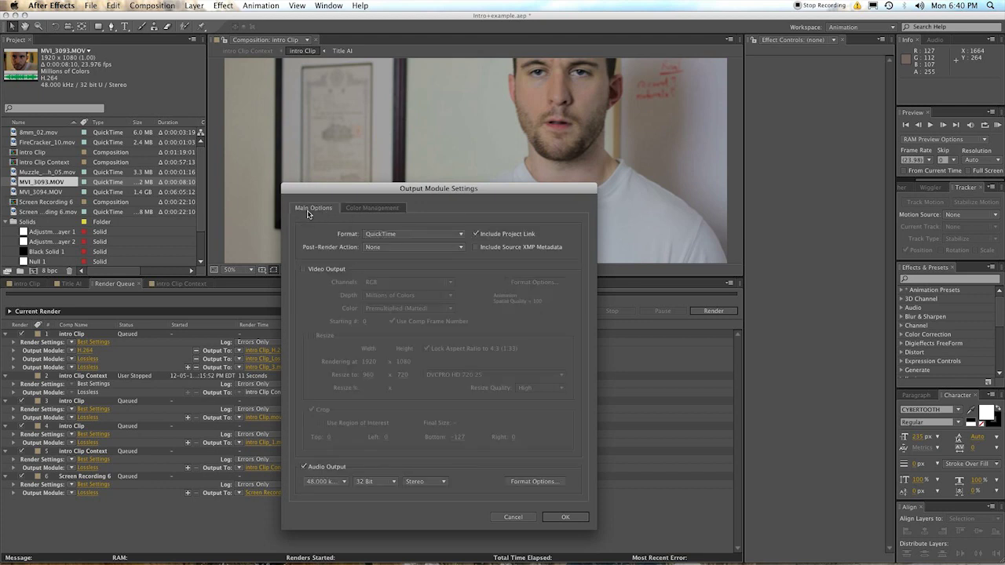
{"action": "left_click", "coordinate": [325, 268]}
- In Color Management, keep Convert To Linear Light at On for 32 bpc and leave Preserve RGB off
{"action": "left_click", "coordinate": [357, 210]}
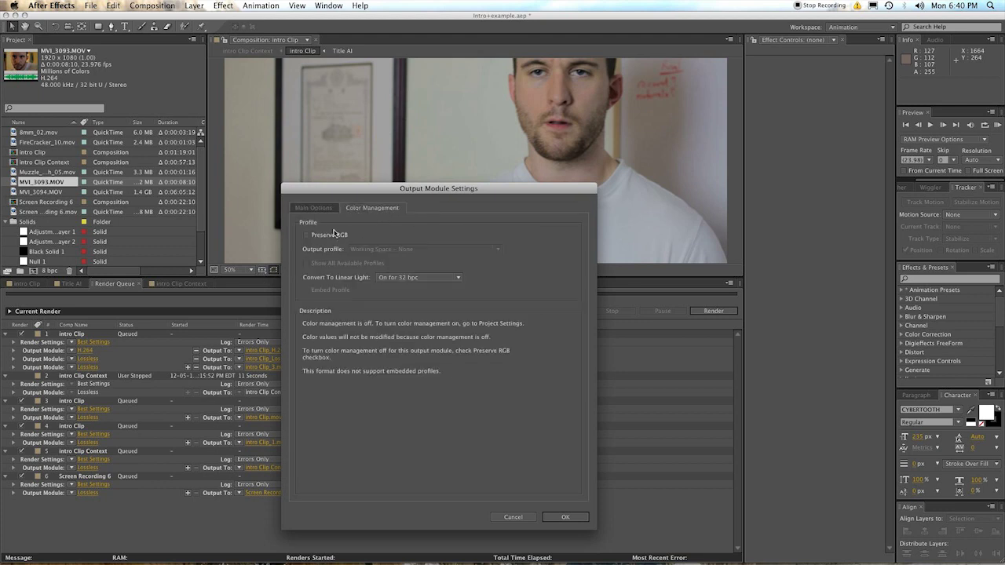
{"action": "left_click", "coordinate": [307, 235]}
{"action": "left_click", "coordinate": [308, 237]}
{"action": "left_click", "coordinate": [384, 277]}
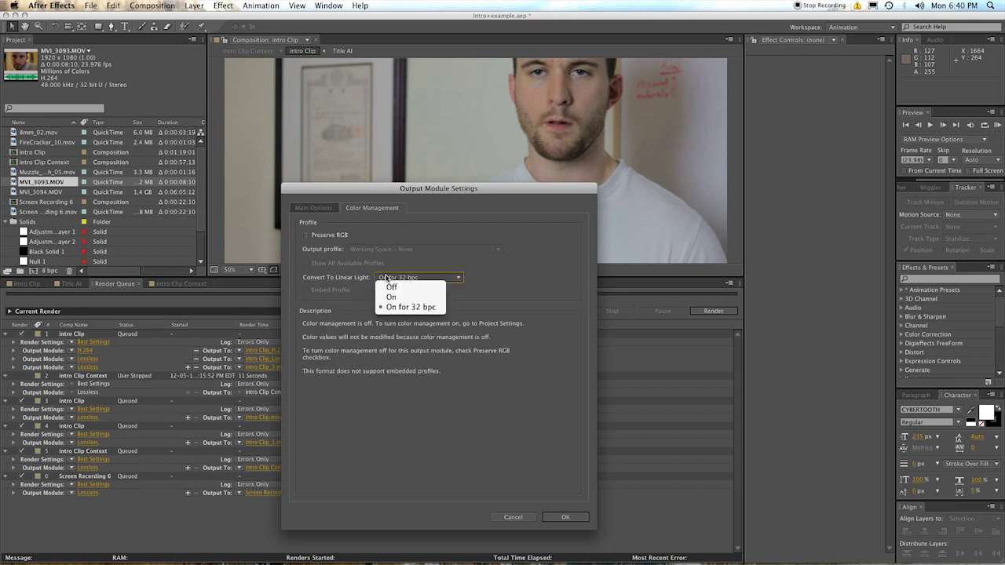
{"action": "left_click", "coordinate": [329, 282]}
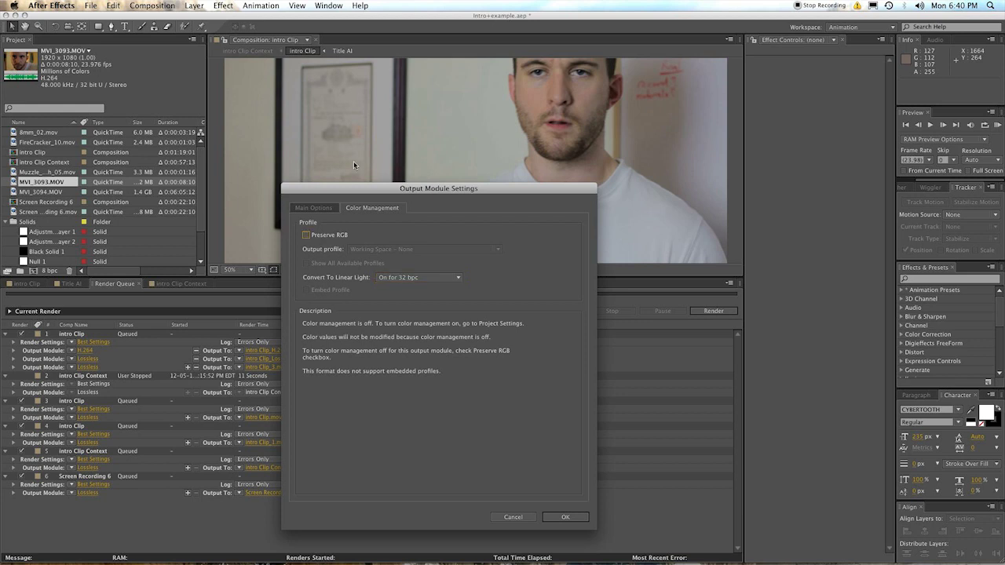
{"action": "left_click", "coordinate": [321, 235]}
{"action": "left_click", "coordinate": [320, 235]}
{"action": "left_click", "coordinate": [307, 235]}
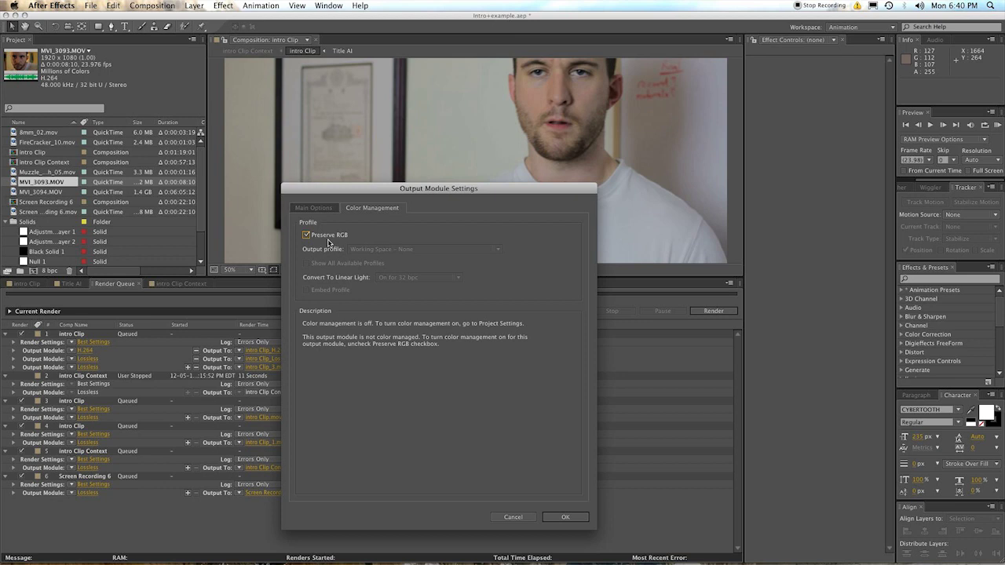
{"action": "left_click", "coordinate": [306, 235]}
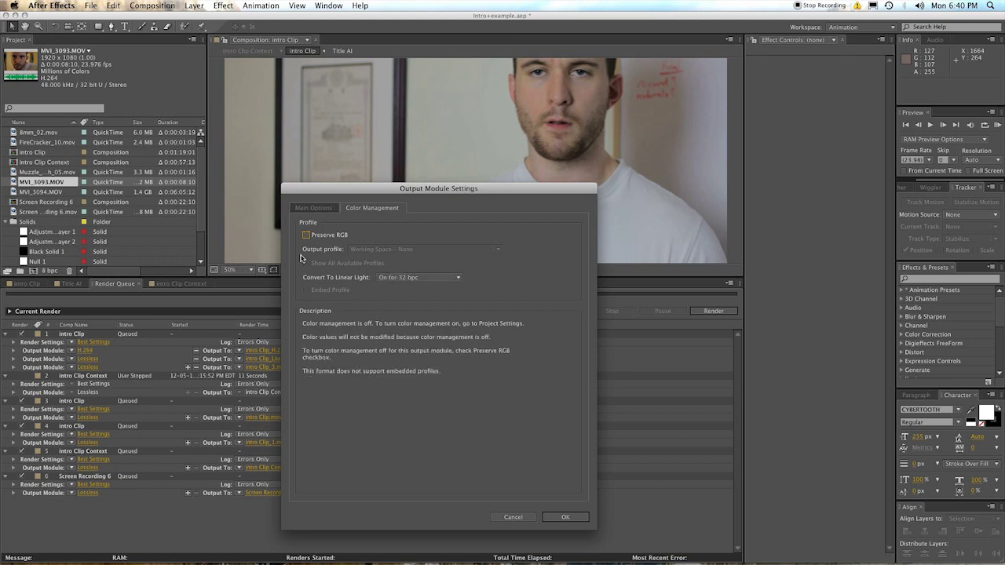
{"action": "left_click", "coordinate": [317, 209]}
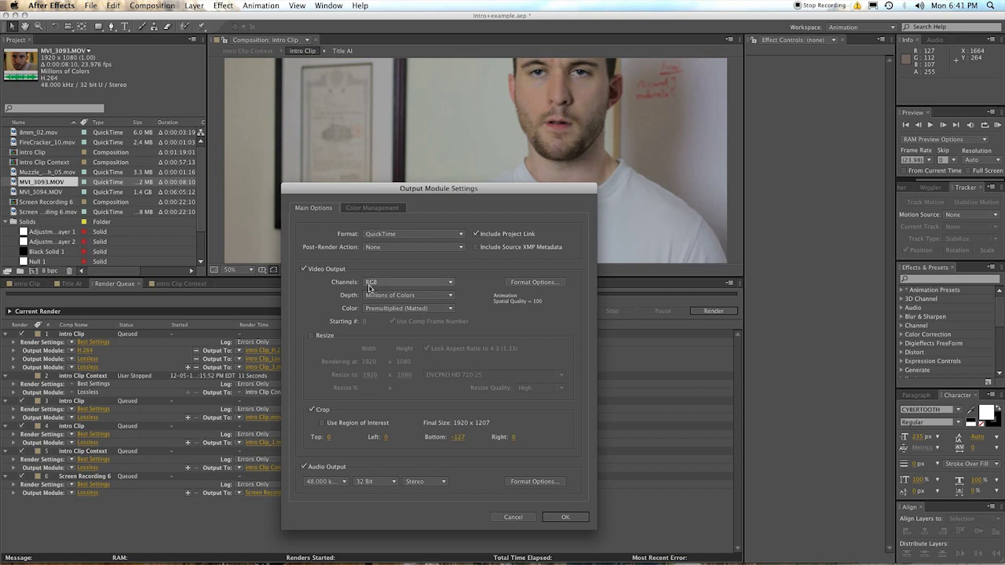
- Choose RGB + Alpha in the Video Output Channels dropdown
{"action": "left_click", "coordinate": [392, 282]}
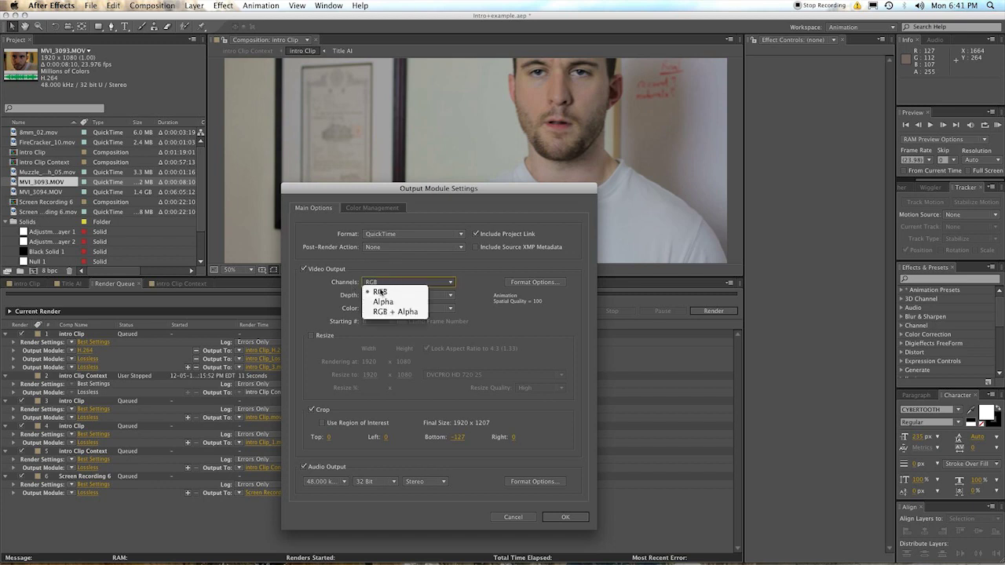
{"action": "left_click", "coordinate": [384, 312]}
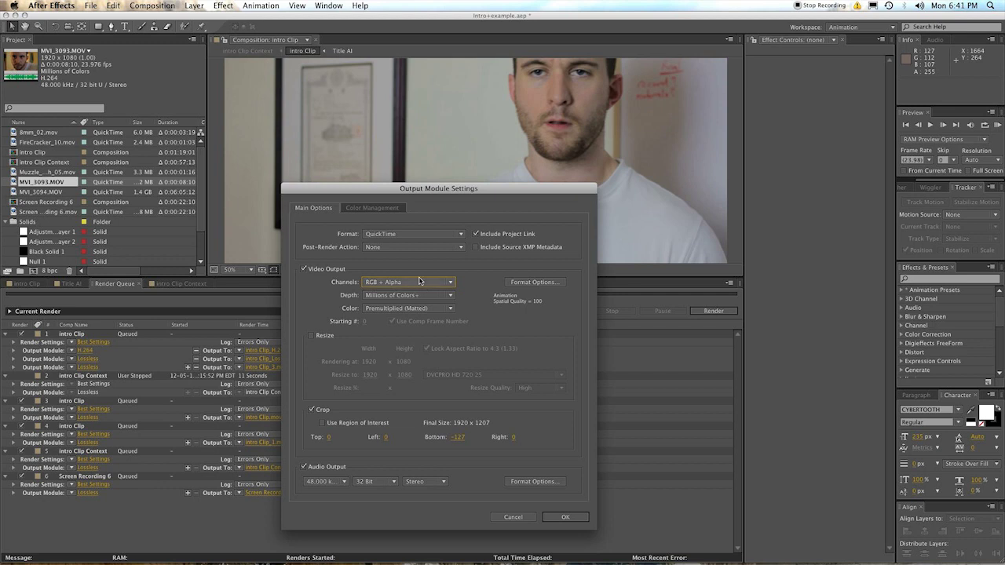
{"action": "left_click", "coordinate": [420, 281]}
{"action": "left_click", "coordinate": [403, 312]}
- Apply the QuickTime RGB + Alpha settings to item 1 and save them as template 'Untitled 2'
{"action": "left_click", "coordinate": [552, 517]}
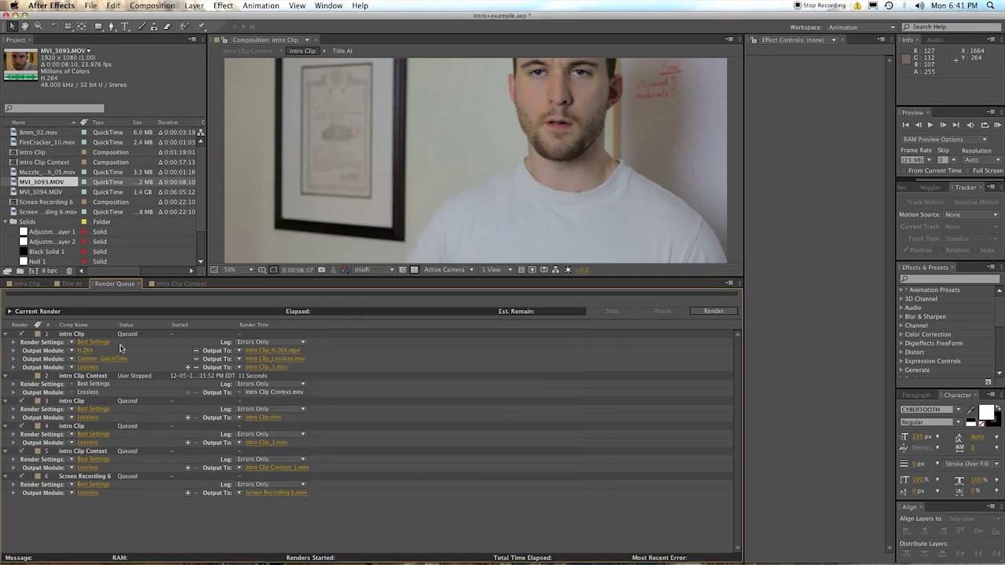
{"action": "left_click", "coordinate": [71, 364]}
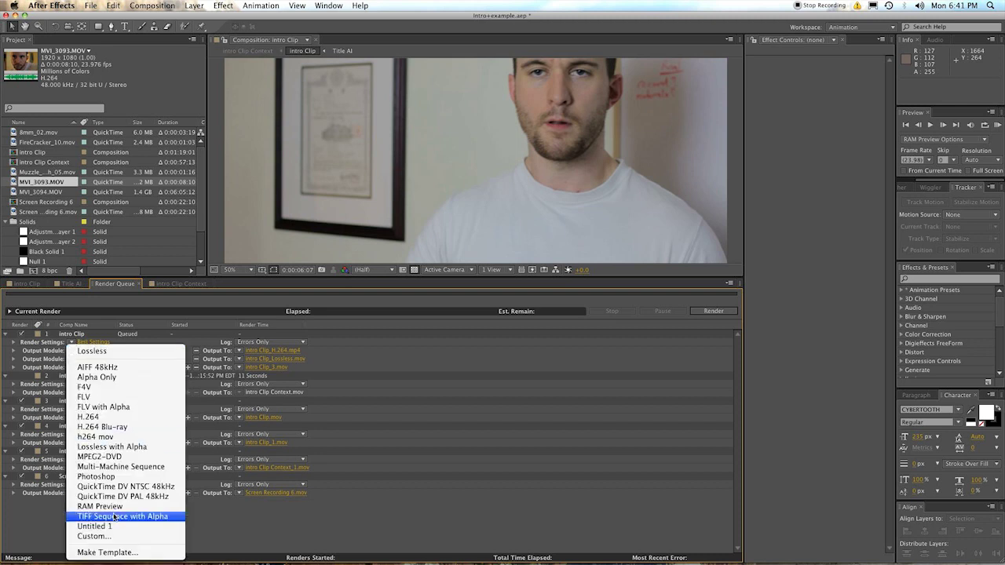
{"action": "left_click", "coordinate": [108, 552]}
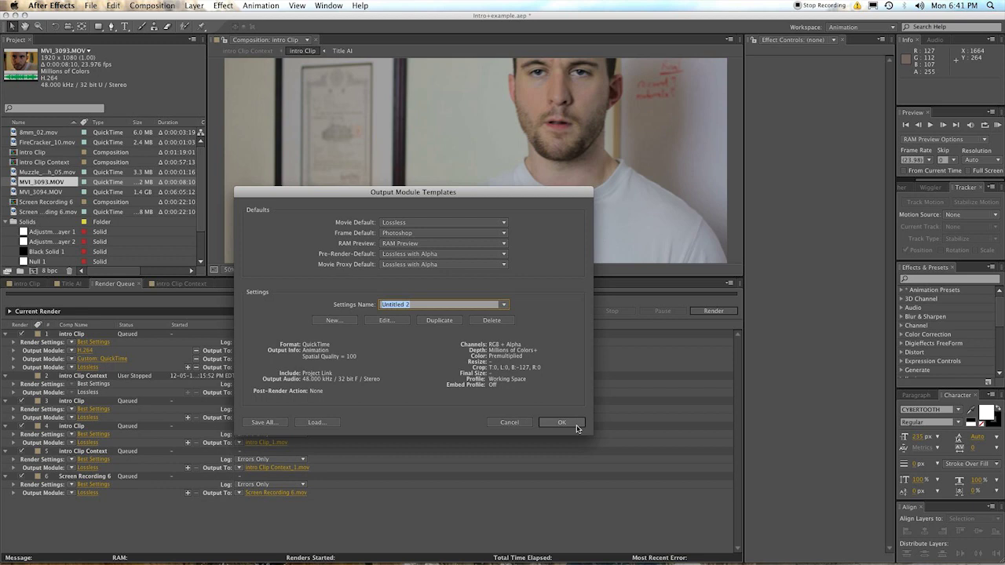
{"action": "left_click", "coordinate": [549, 425]}
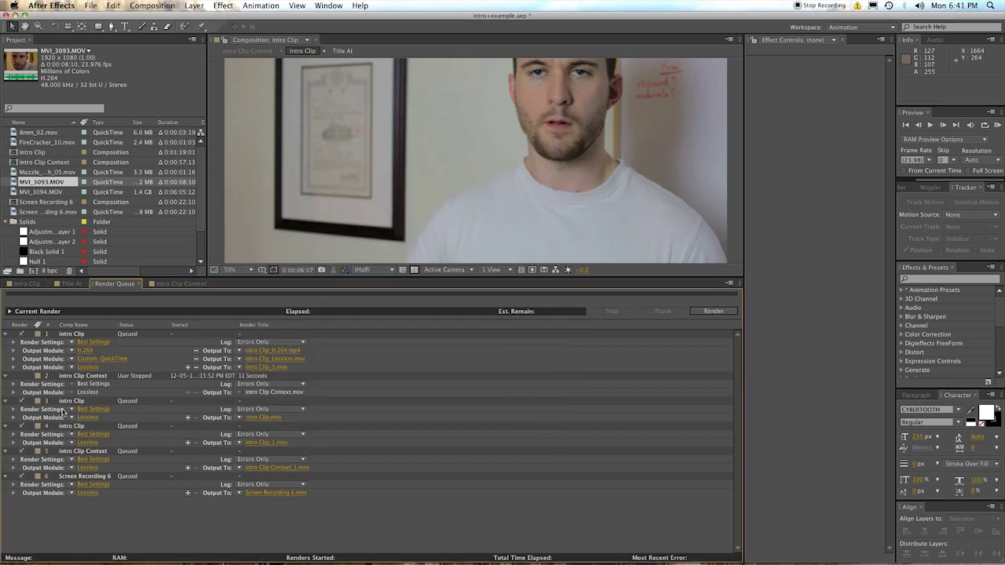